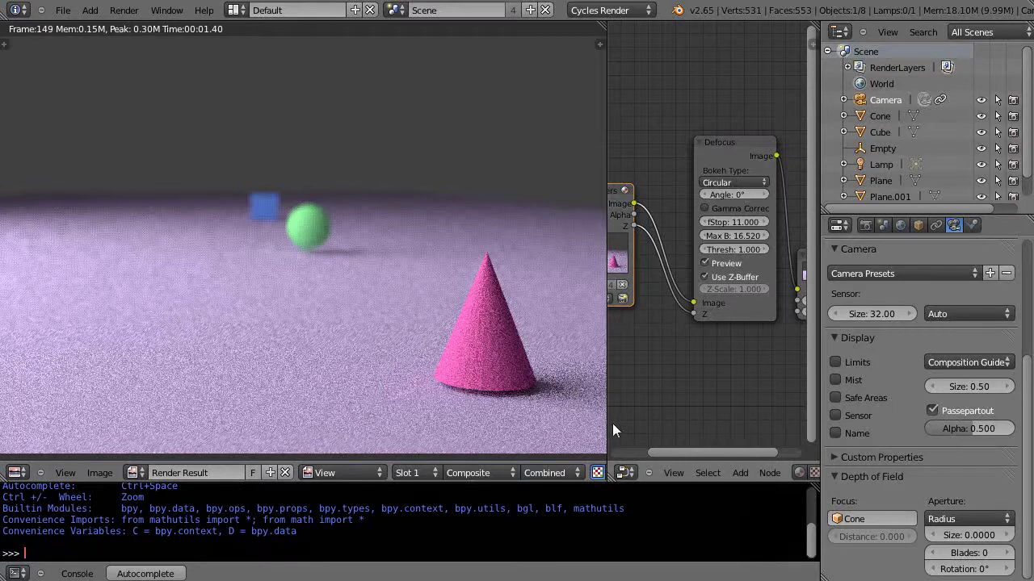
Step: Widen the node editor and move the Defocus node up, with Render Layers placed below it
left_click_drag(606, 423, 584, 423)
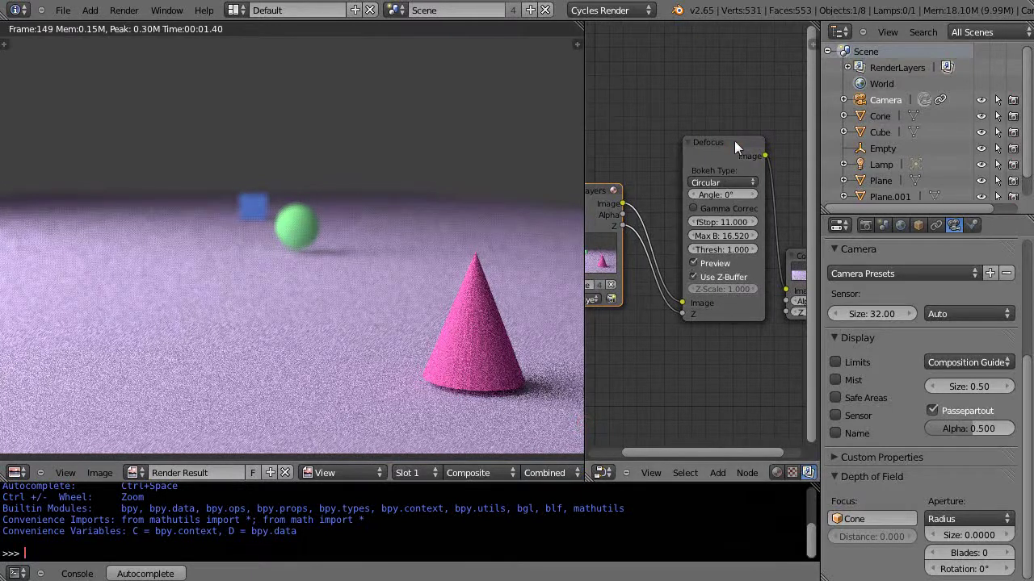
left_click_drag(734, 141, 731, 80)
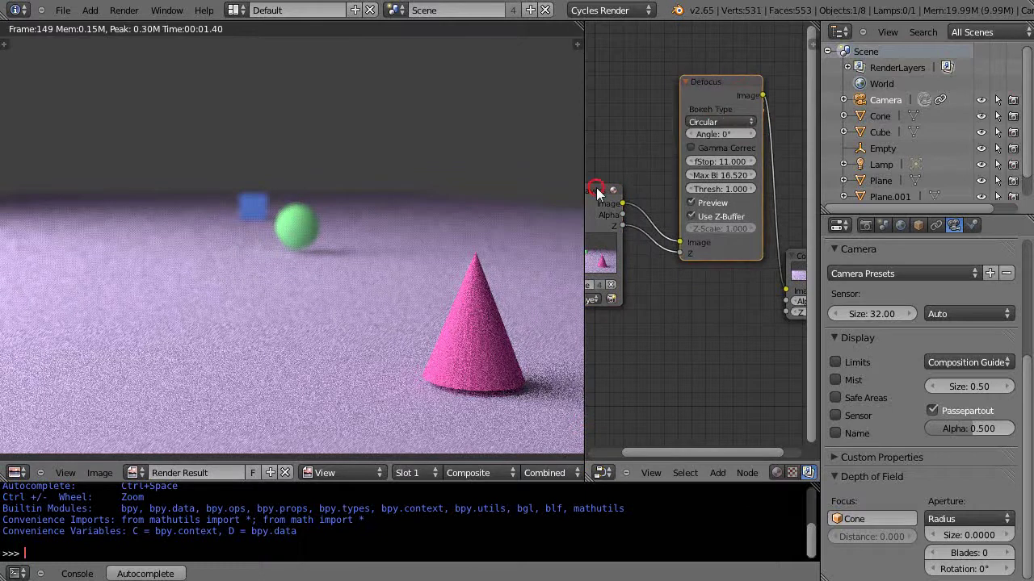
left_click_drag(596, 191, 684, 312)
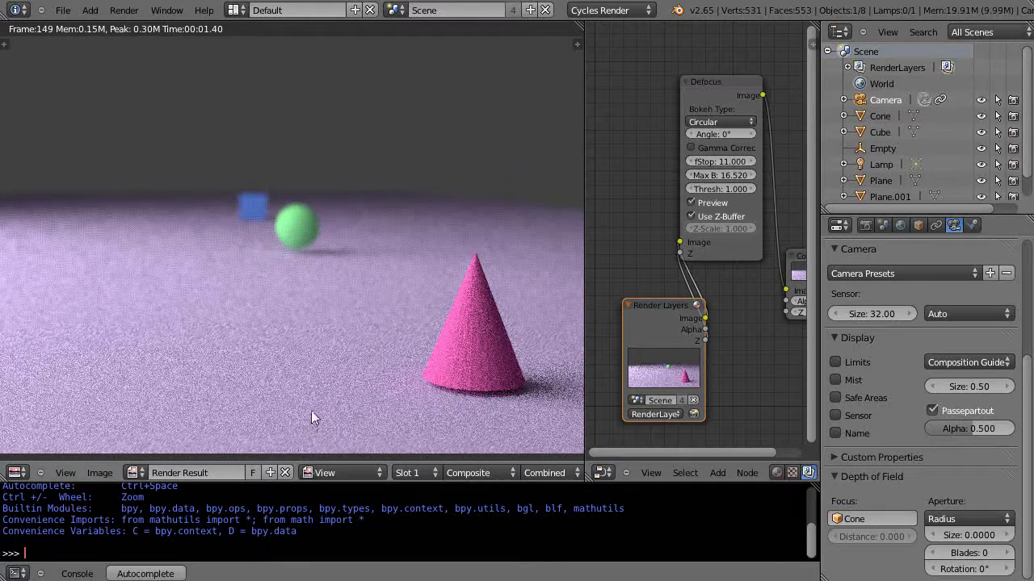
Step: Leave the render and camera view, then orbit until the camera, cone and plane are seen from above
key("Escape")
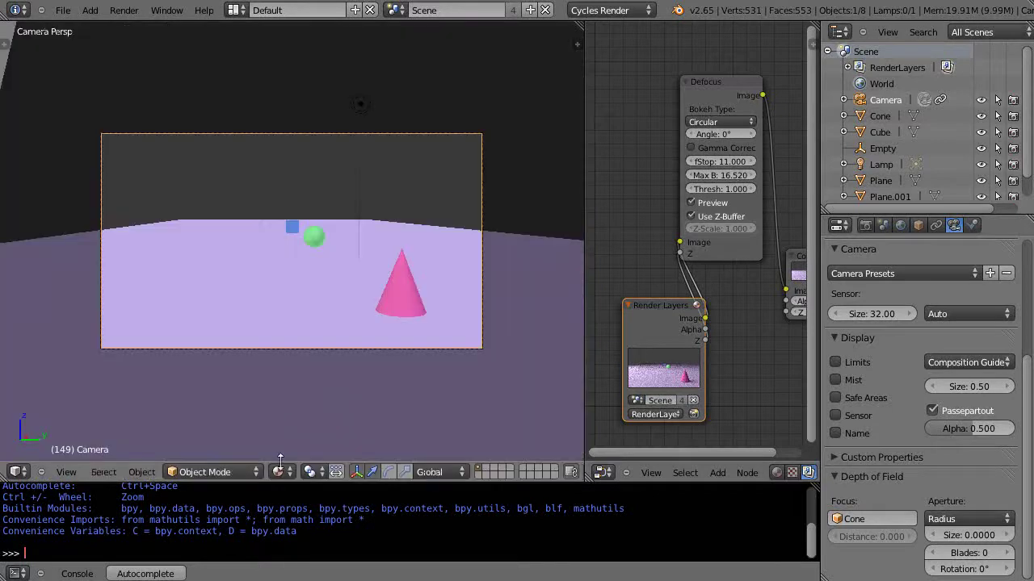
scroll(305, 380, "up", 3)
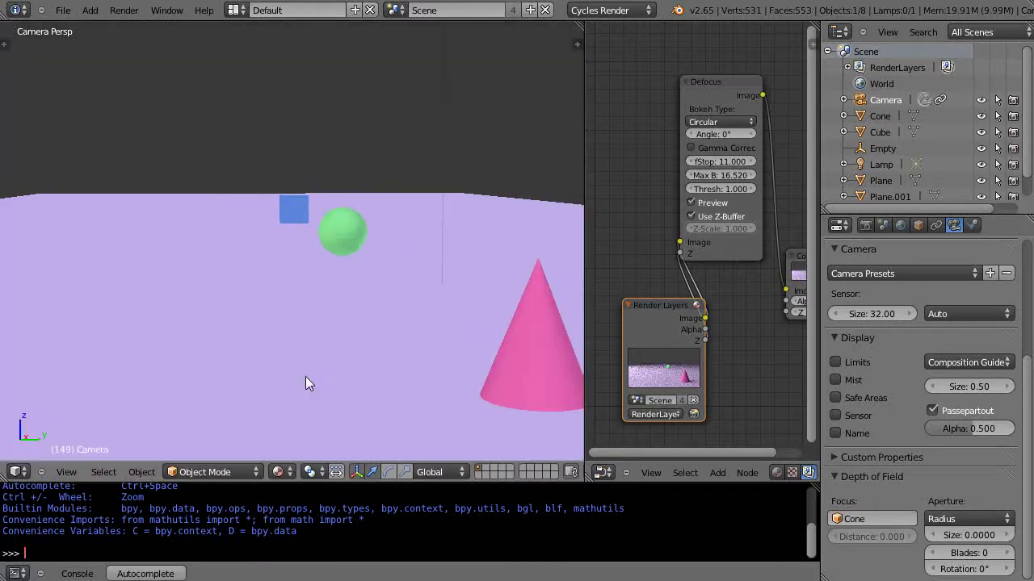
scroll(305, 380, "down", 3)
middle_click_drag(328, 375, 261, 317)
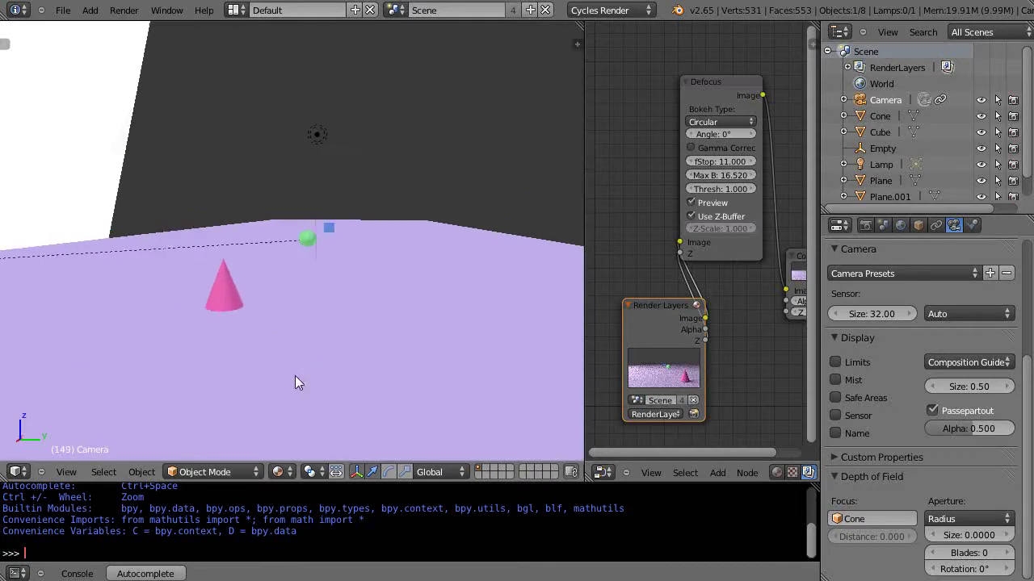
scroll(294, 379, "down", 2)
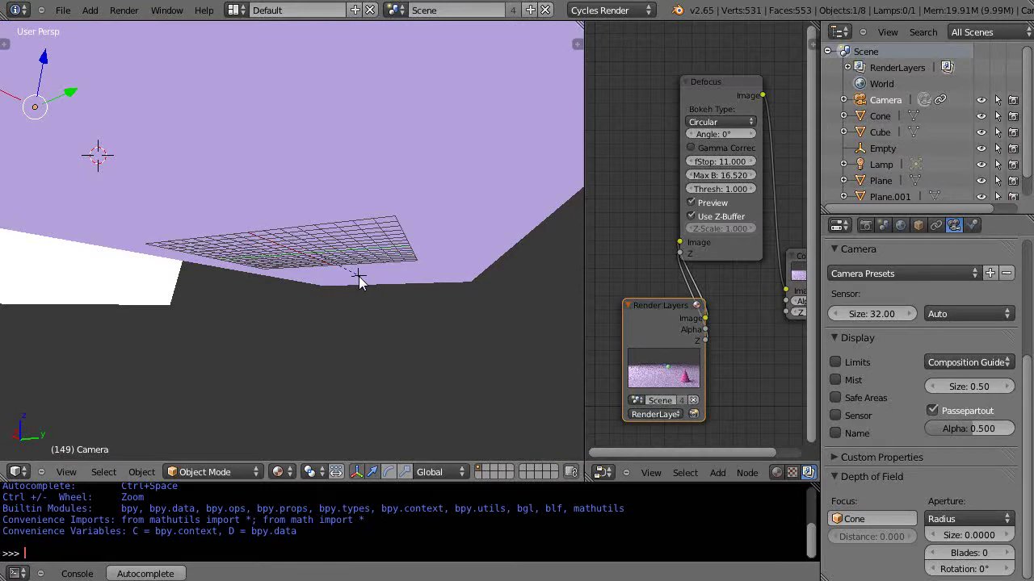
middle_click_drag(359, 276, 388, 330)
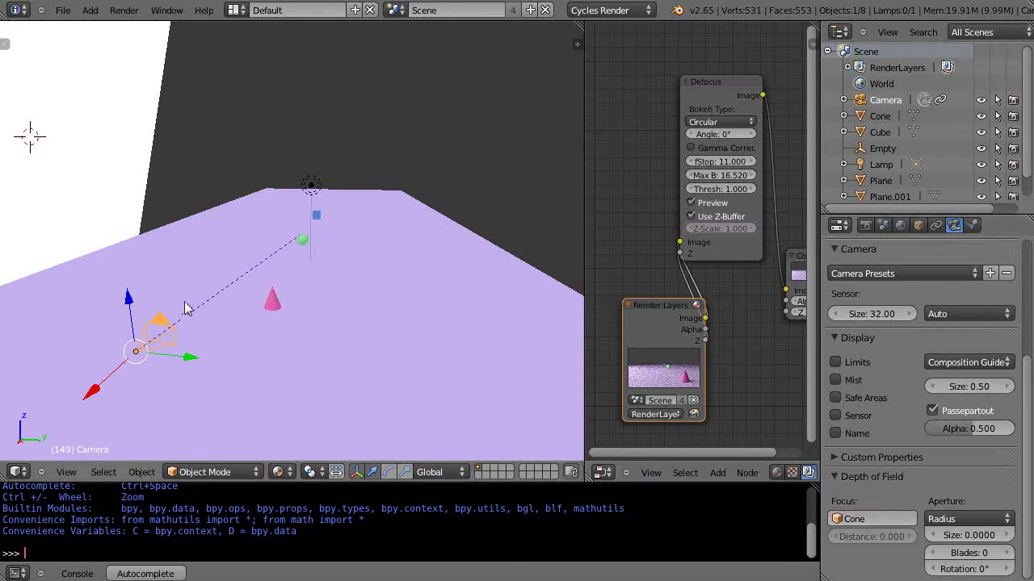
middle_click_drag(388, 436, 343, 357)
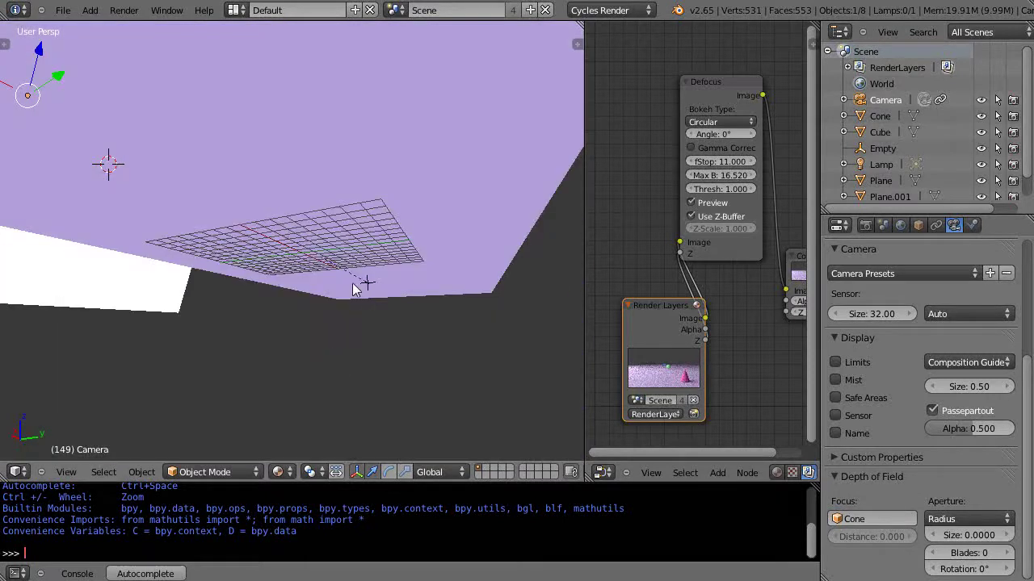
middle_click_drag(362, 284, 374, 325)
middle_click_drag(128, 284, 296, 226)
Step: Add a plain-axes empty at a 3D cursor placed above the scene
left_click(339, 188)
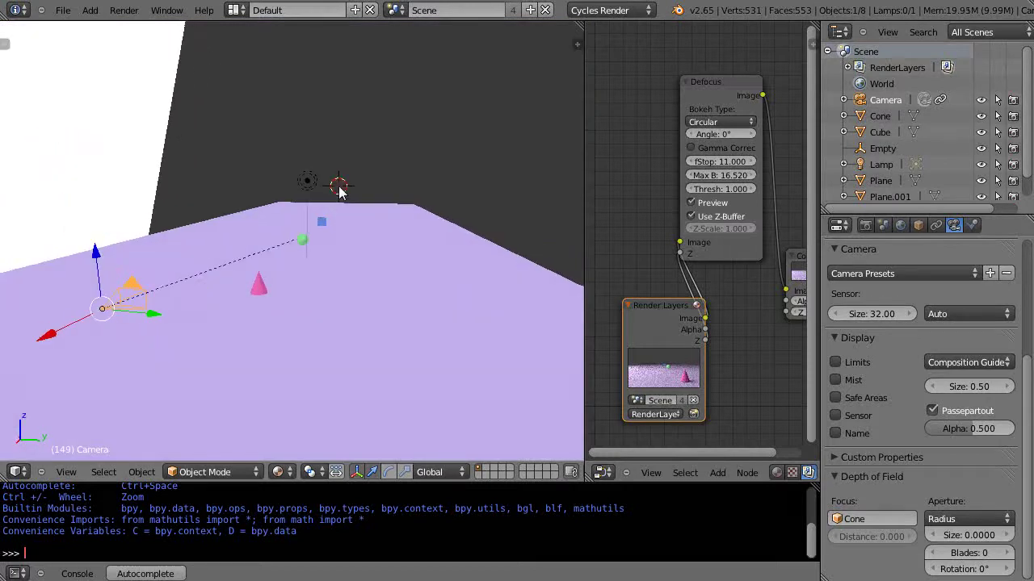
key("shift+a")
mouse_move(290, 307)
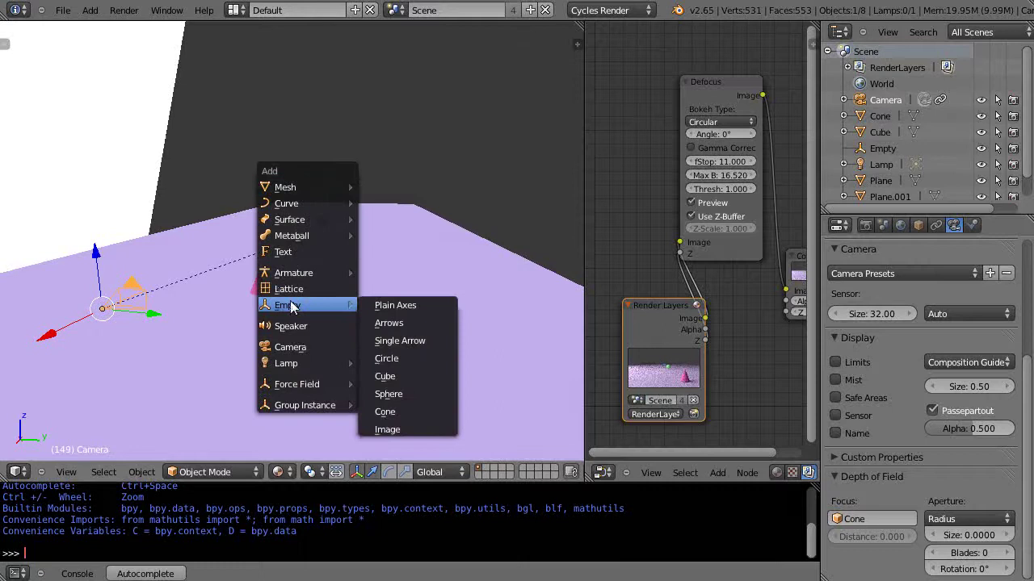
left_click(389, 305)
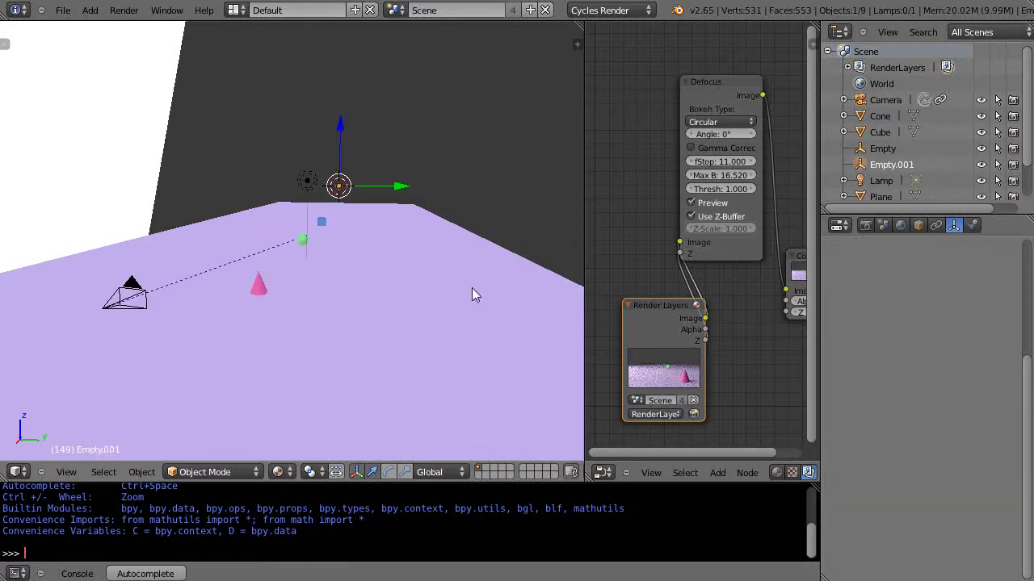
Step: Rename the new empty to 'Empty Focus Point' in the sidebar's Item field
key("n")
left_click(529, 372)
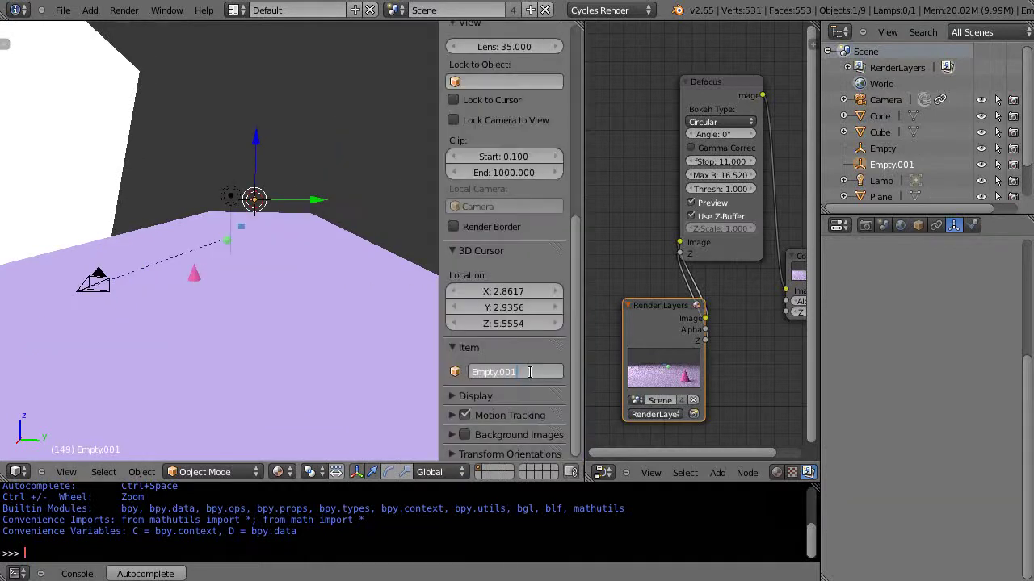
key("BackSpace")
key("BackSpace")
key("BackSpace")
key("BackSpace")
type("Focus Point")
key("Return")
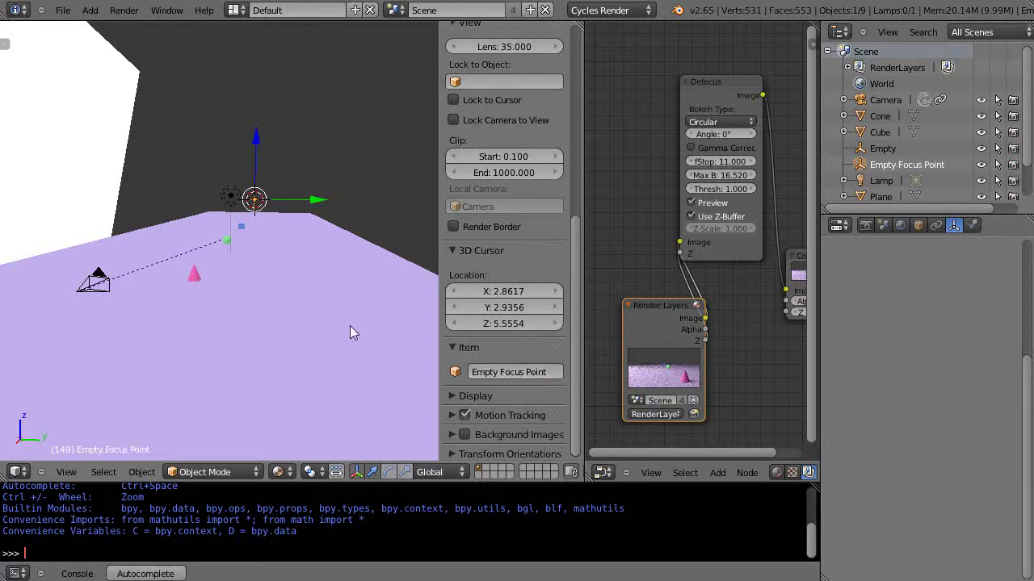
Step: Select the camera and set its Depth of Field focus object to Empty Focus Point
left_click(103, 282)
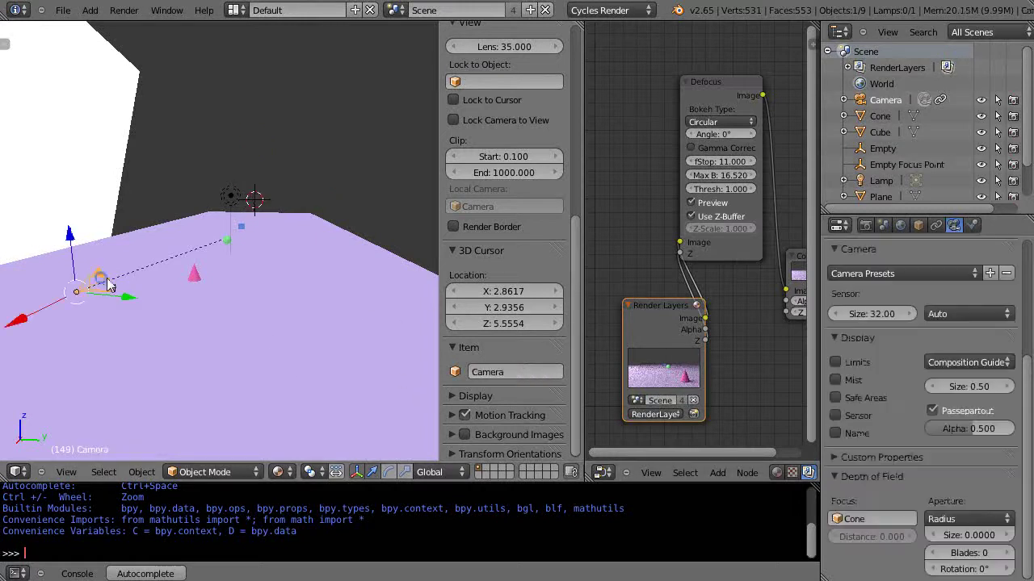
left_click(869, 525)
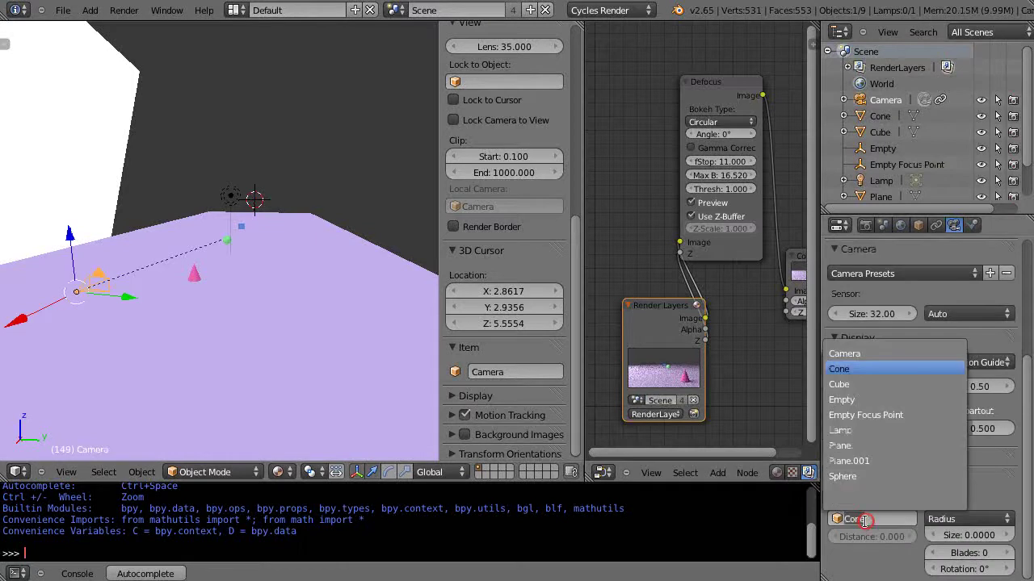
left_click(849, 417)
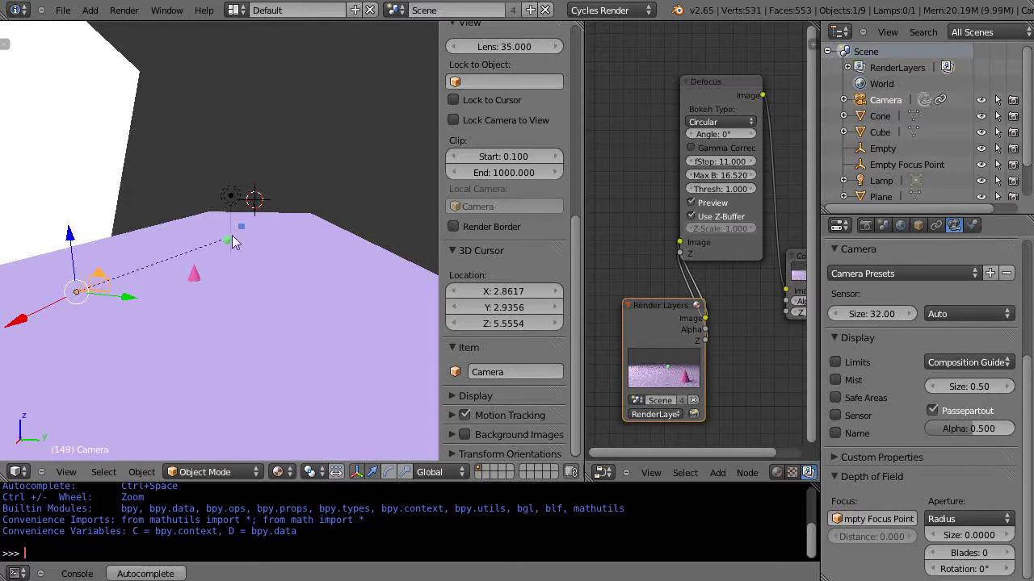
Step: In top ortho view, move Empty Focus Point along X and Y onto the camera's sight line
right_click(256, 204)
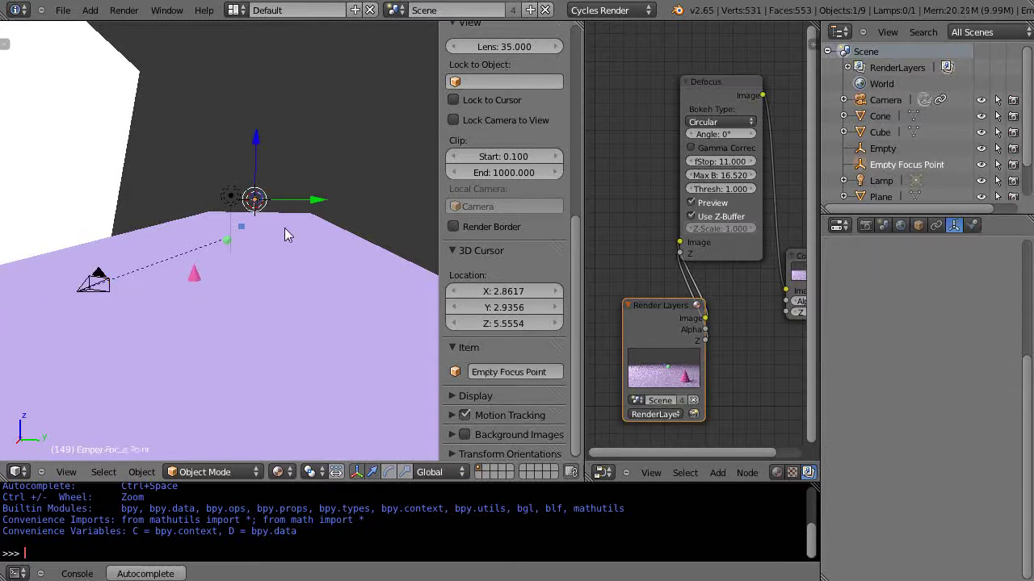
middle_click_drag(321, 261, 202, 283)
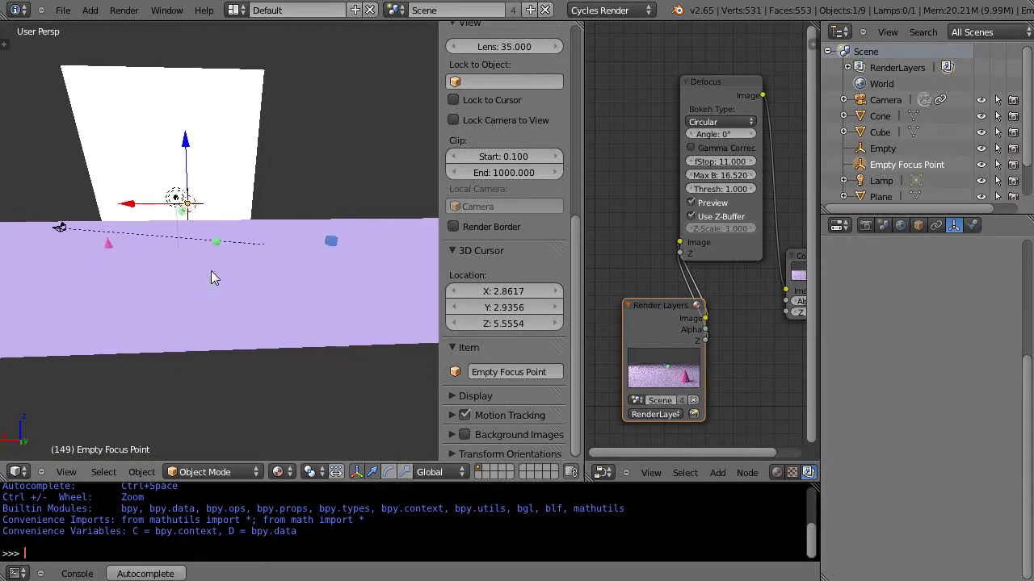
key("KP_7")
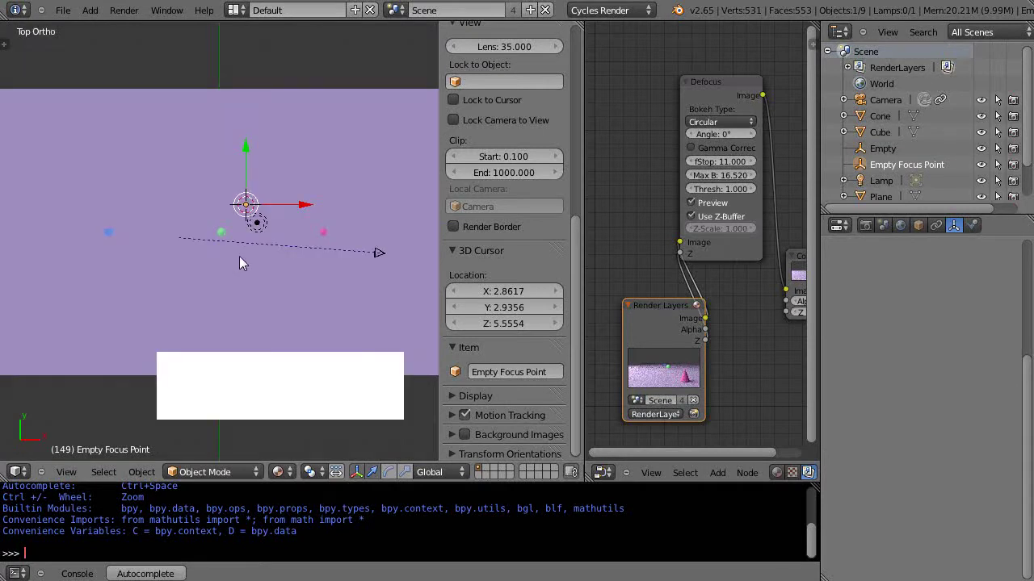
left_click_drag(306, 204, 381, 214)
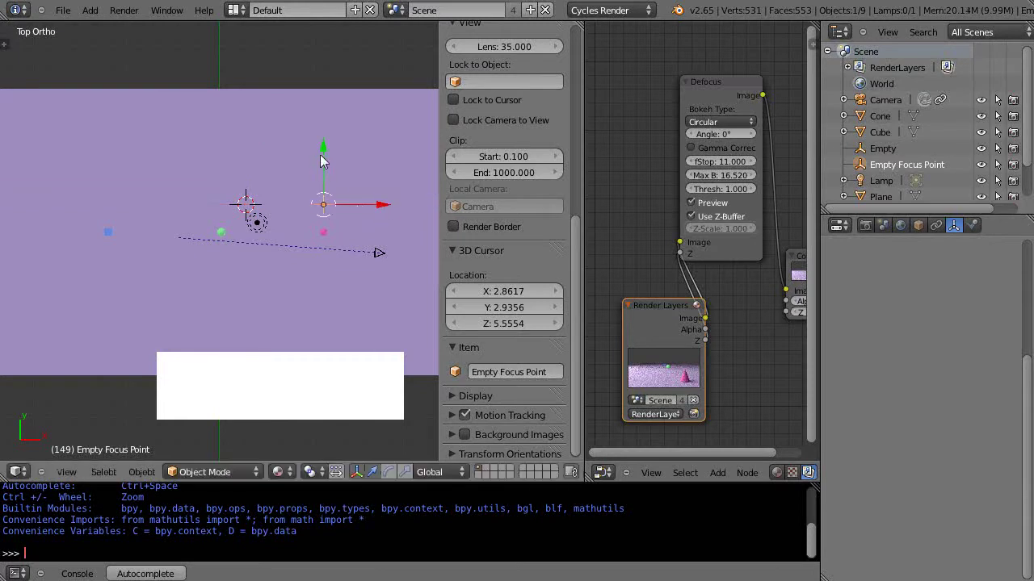
left_click_drag(323, 153, 319, 202)
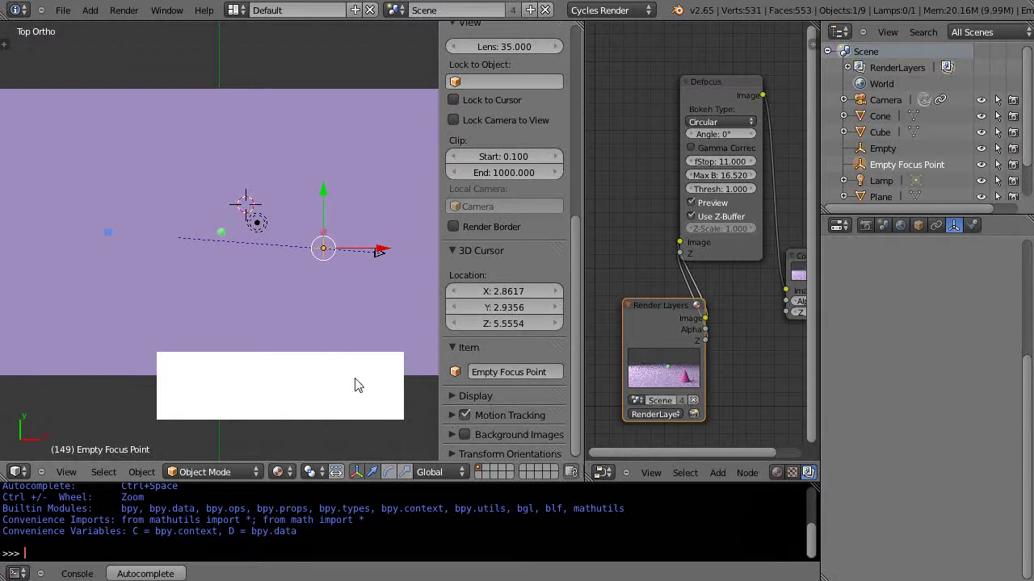
Step: Turn the console area into a timeline and go to frame 2
left_click(29, 571)
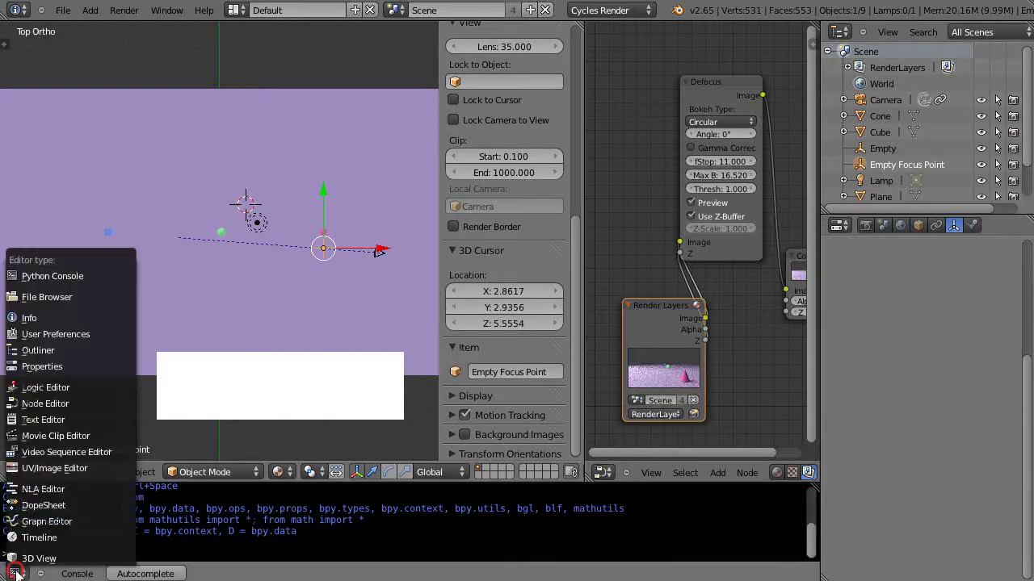
left_click(33, 534)
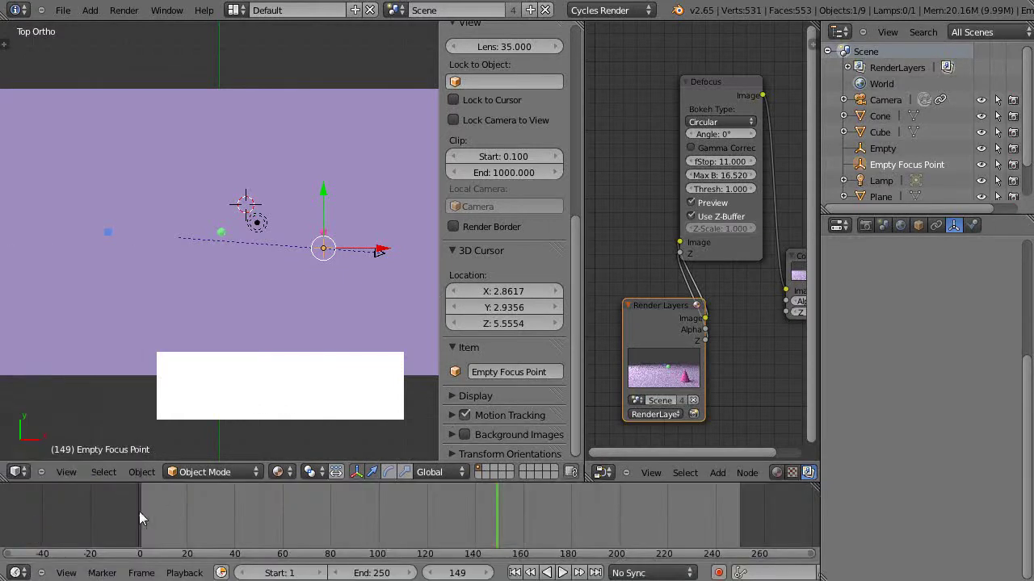
left_click(142, 512)
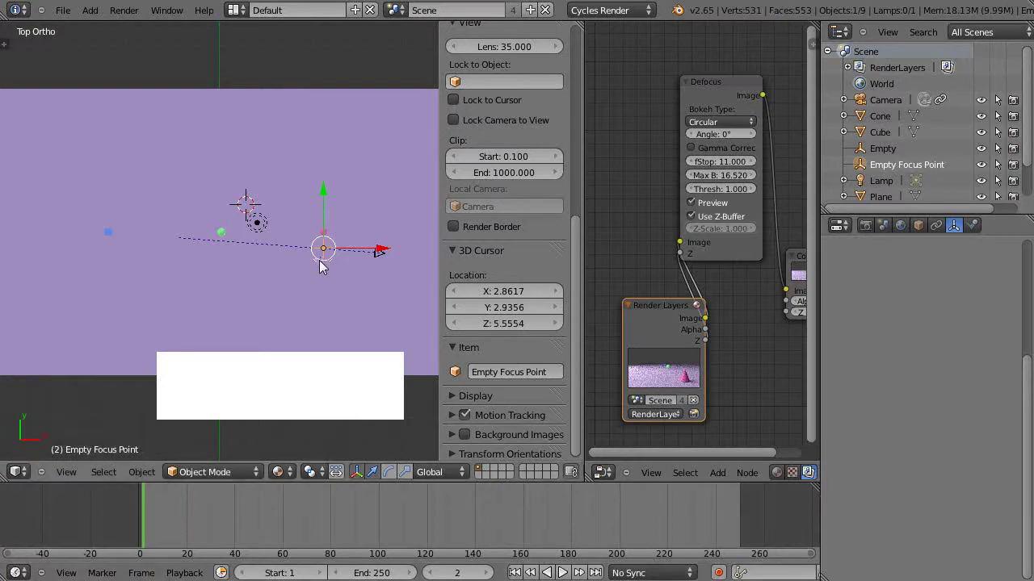
key("KP_5")
key("KP_1")
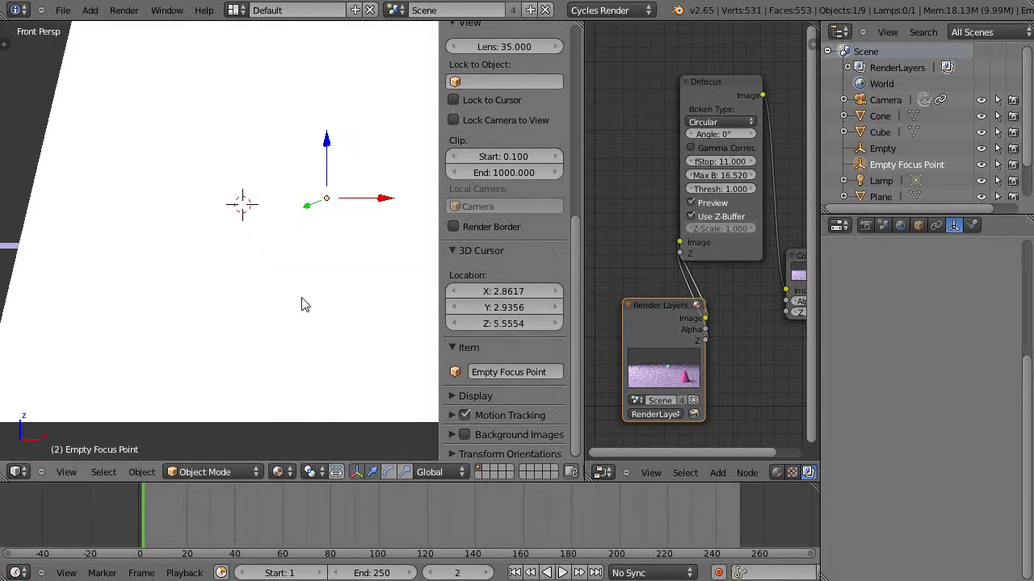
middle_click_drag(299, 302, 223, 296)
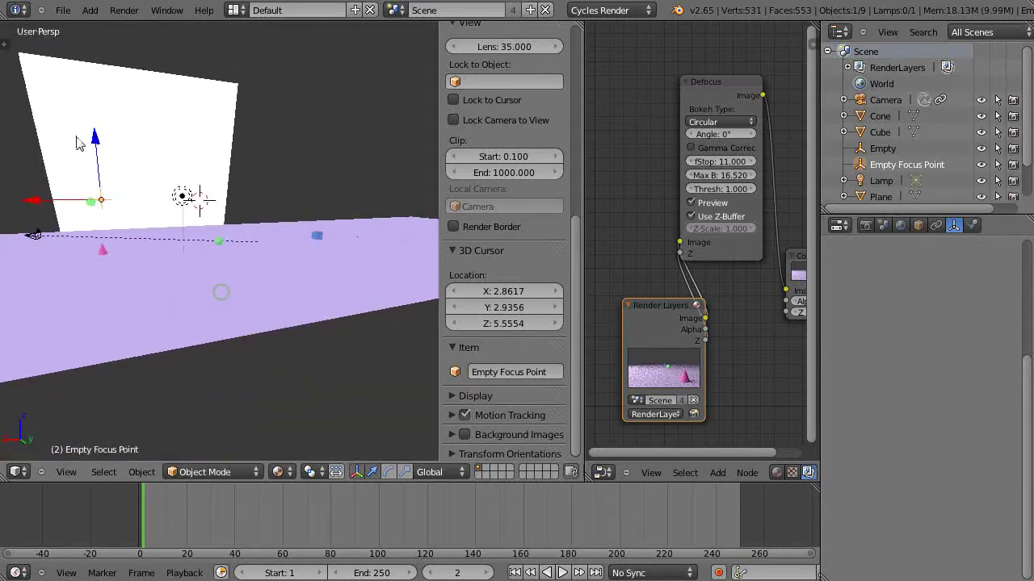
Step: Lower Empty Focus Point along Z toward the cone's height, checking from front and back views
left_click_drag(99, 143, 101, 187)
key("KP_5")
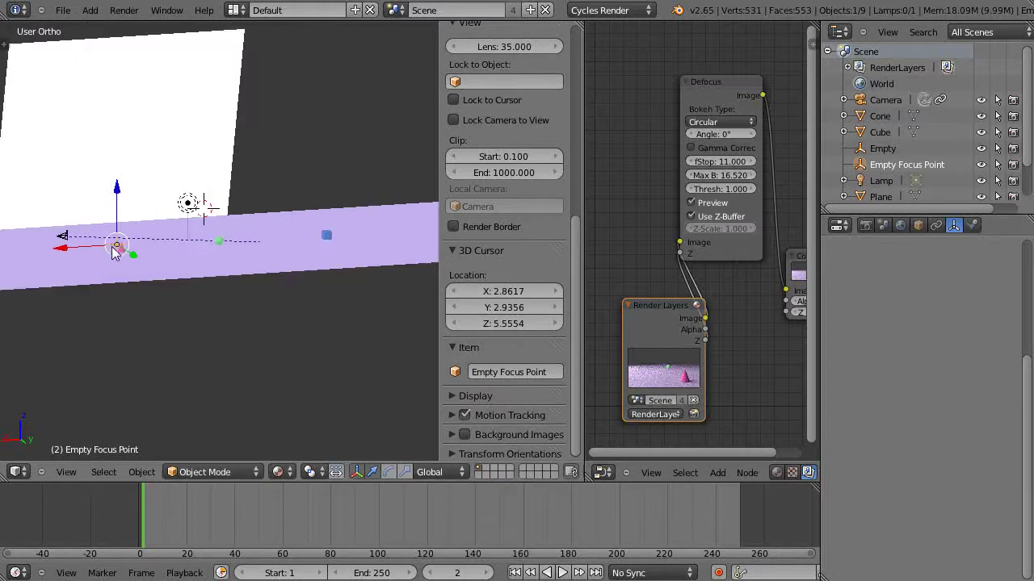
key("KP_1")
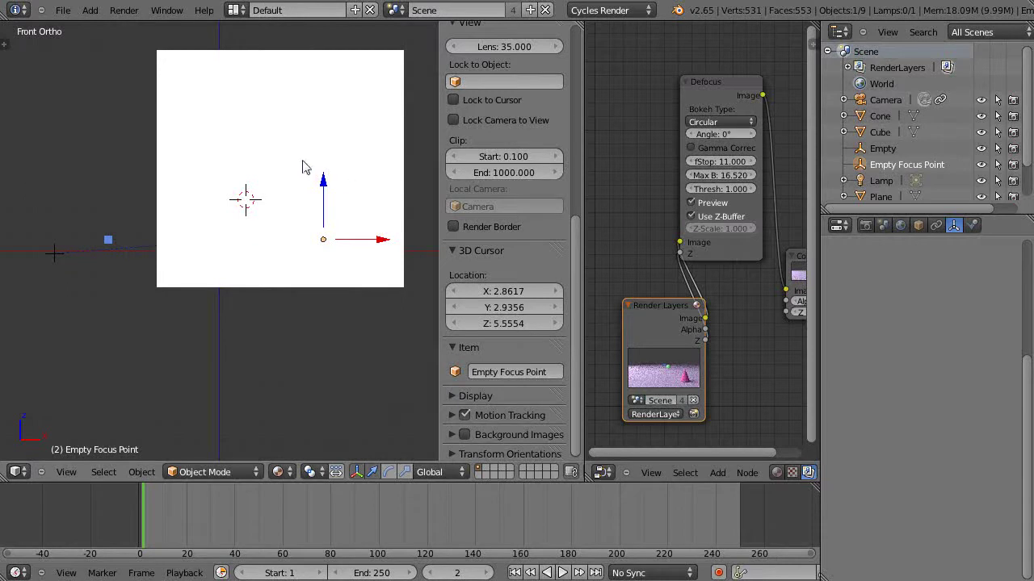
key("ctrl+KP_1")
scroll(235, 249, "up", 2)
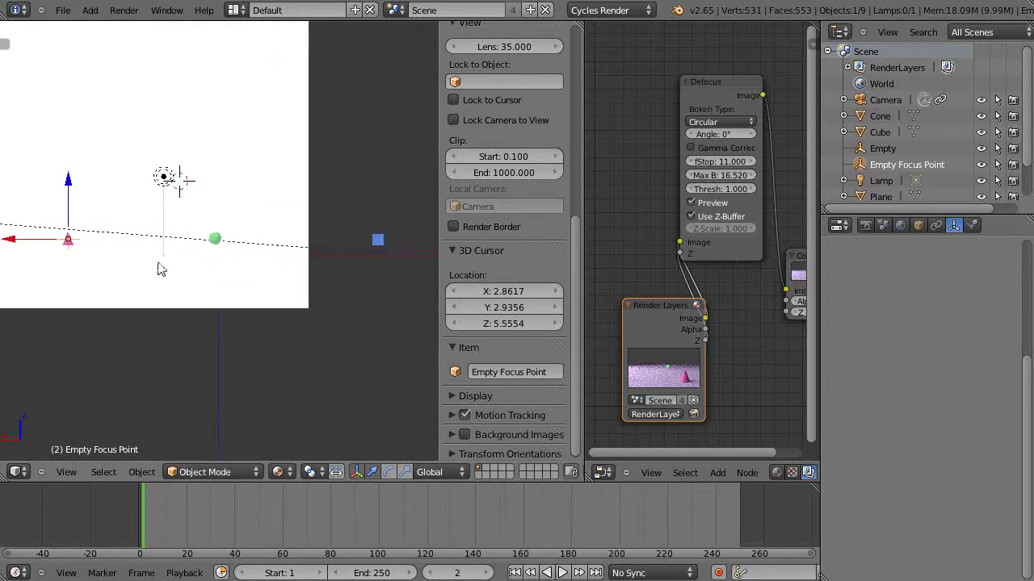
mouse_move(70, 186)
left_mouse_down()
mouse_move(71, 173)
mouse_move(70, 185)
left_mouse_up()
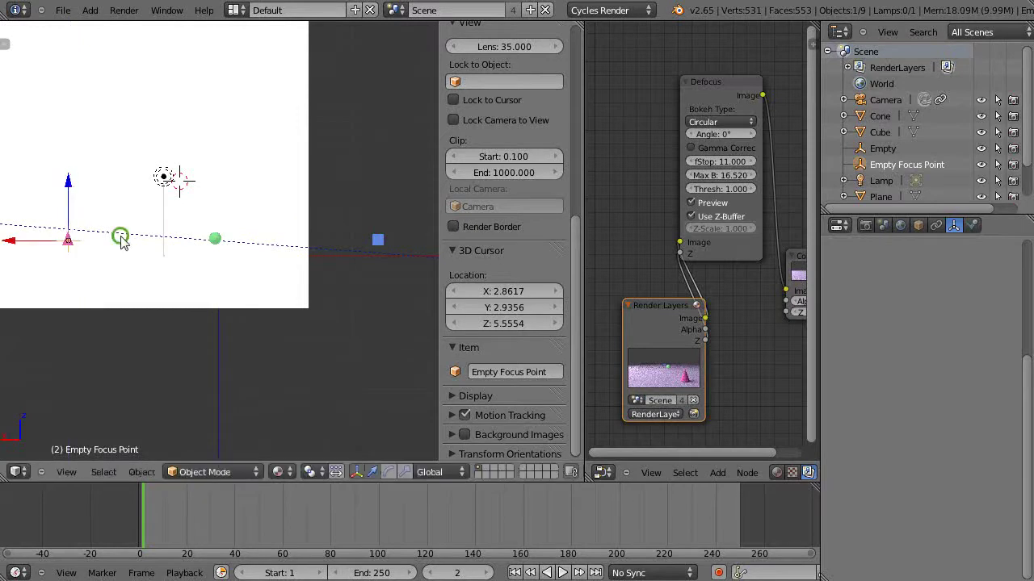
key("KP_5")
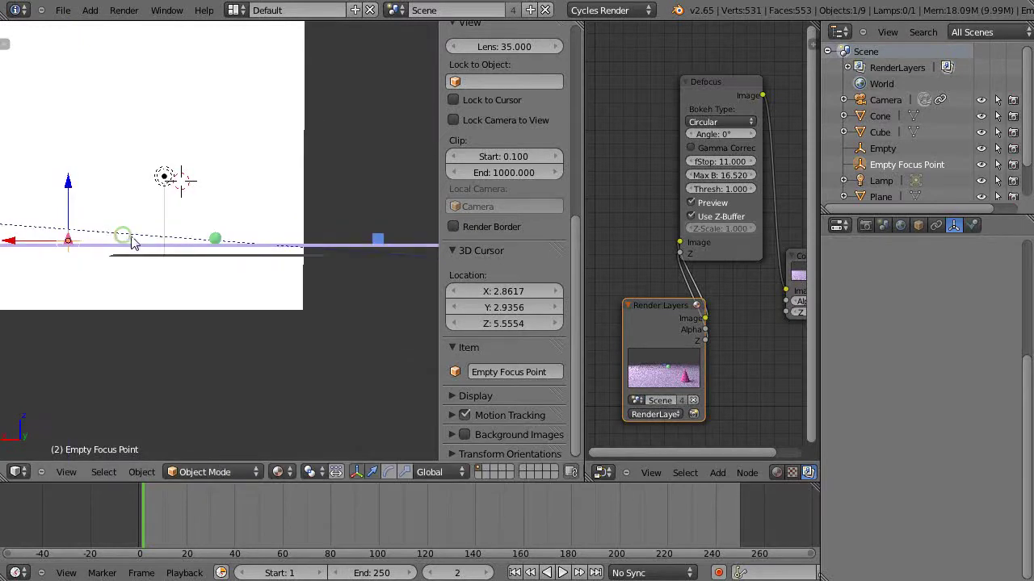
middle_click_drag(127, 233, 138, 314)
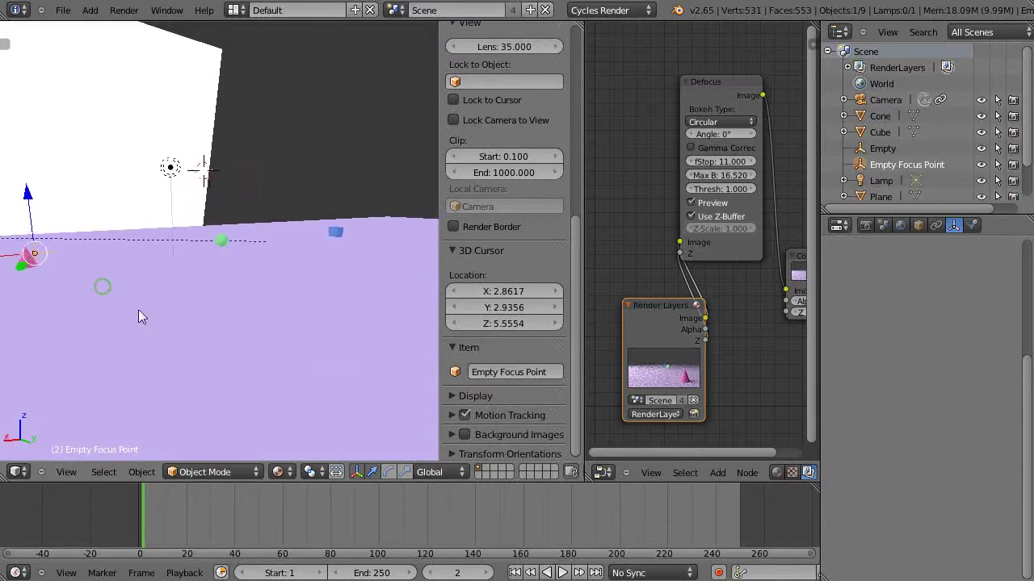
Step: Insert a location keyframe for Empty Focus Point at frame 2
middle_click_drag(302, 316, 284, 318)
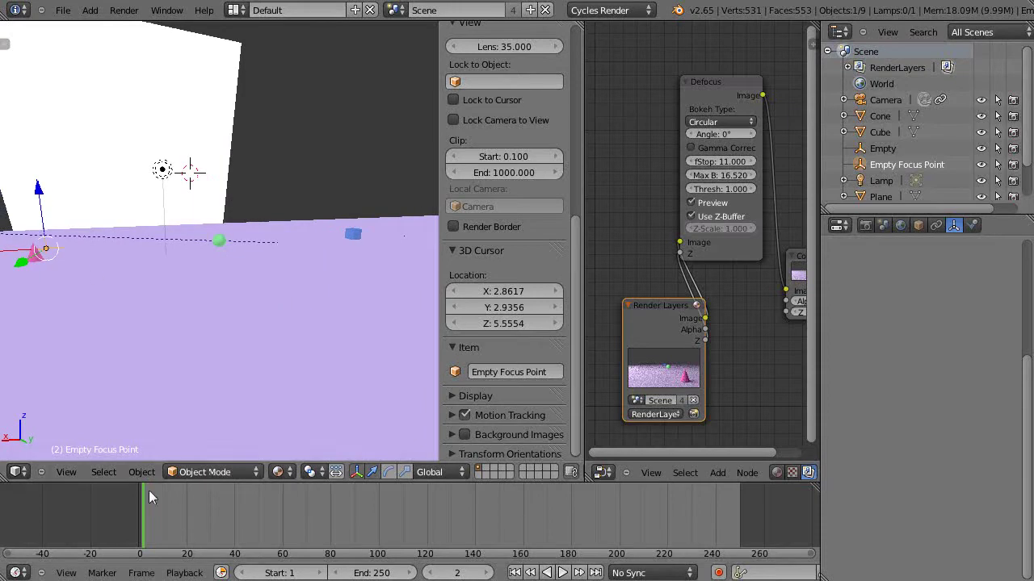
key("i")
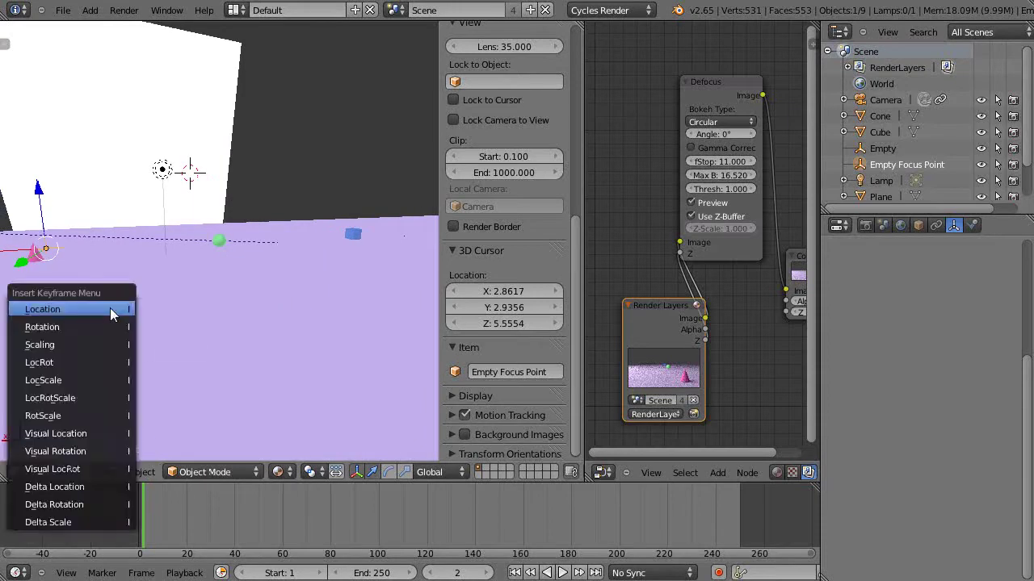
left_click(110, 308)
Step: At frame 60, slide the empty along X toward the cube
middle_click_drag(150, 322, 299, 344)
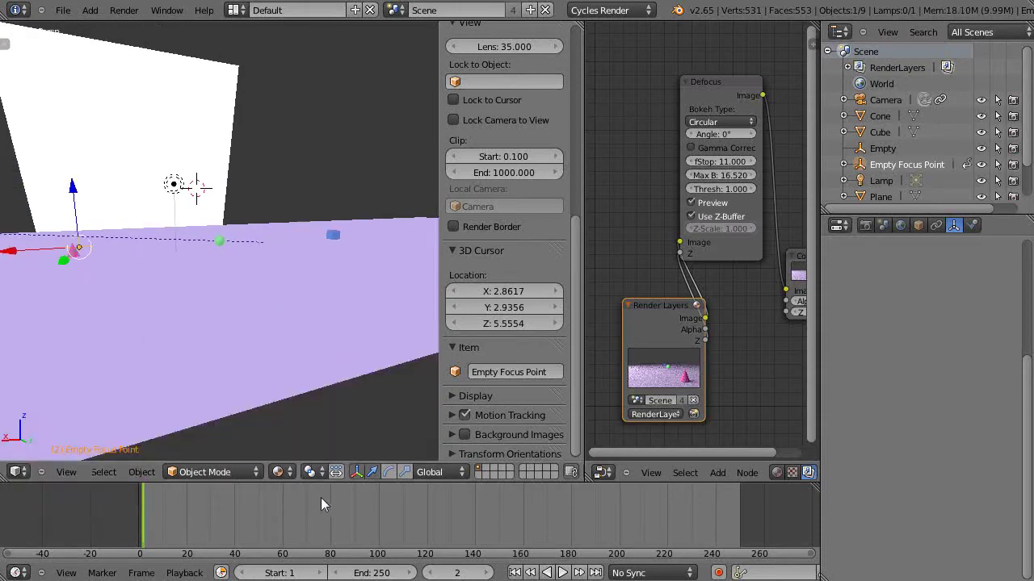
left_click(283, 529)
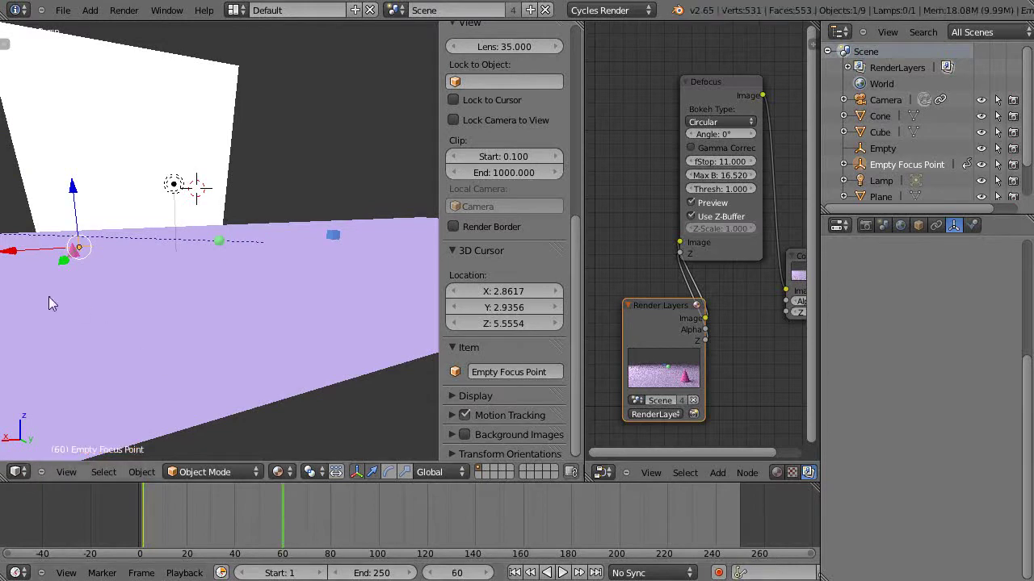
key("g")
key("x")
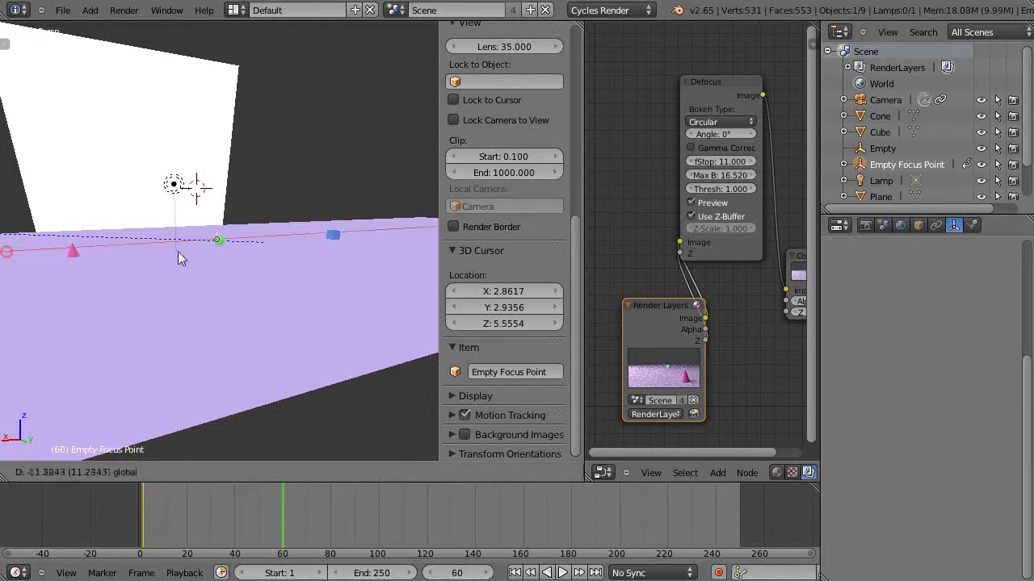
left_click(252, 252)
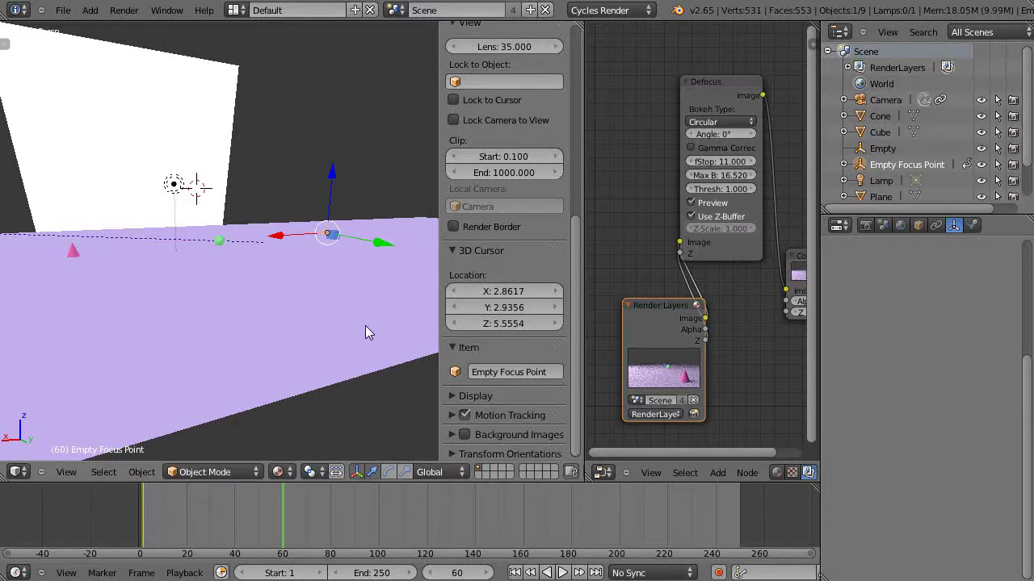
key("KP_1")
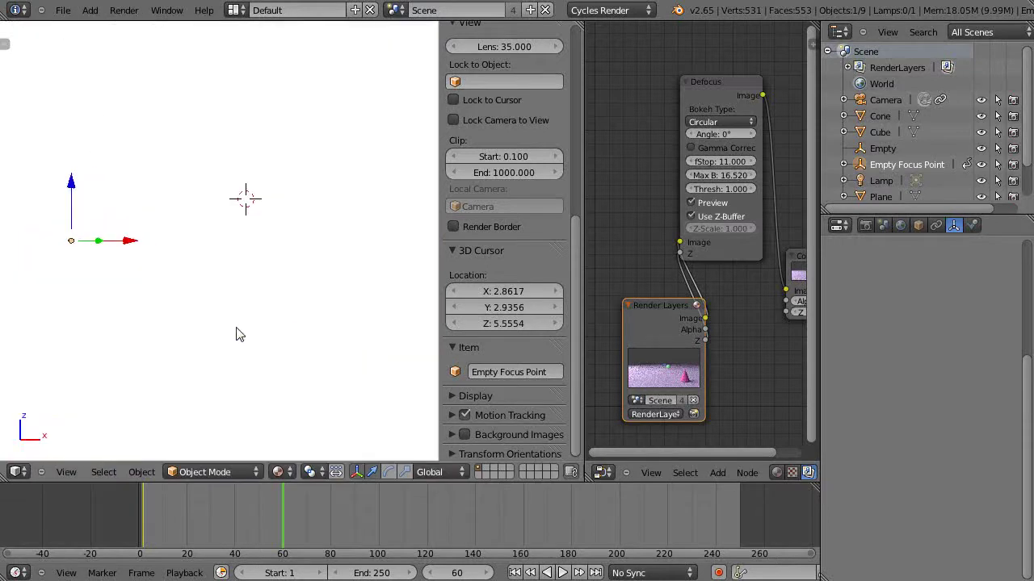
key("ctrl+KP_1")
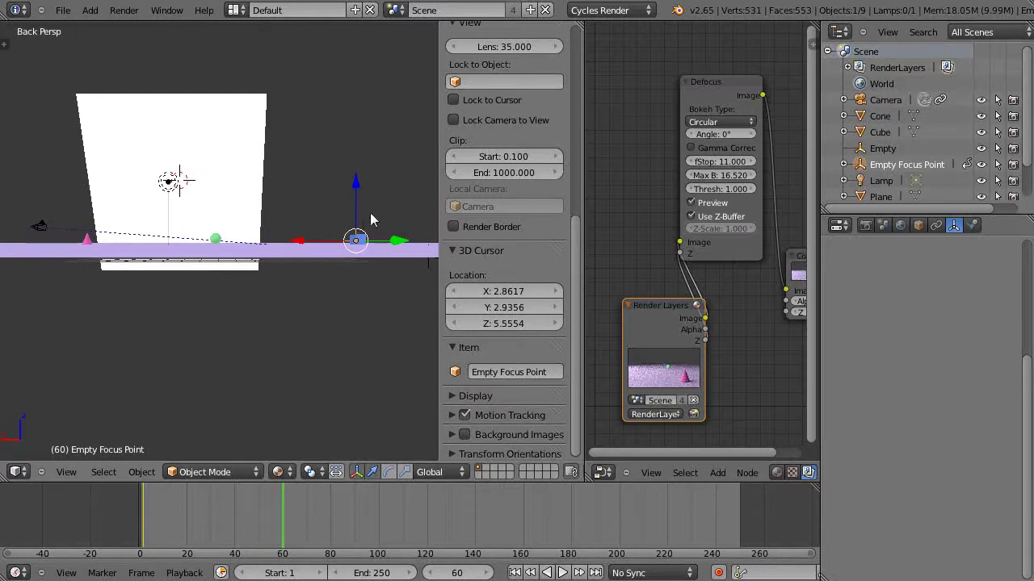
Step: Adjust the empty along Y and X until it sits on the blue cube
key("g")
key("y")
left_click(299, 246)
key("KP_5")
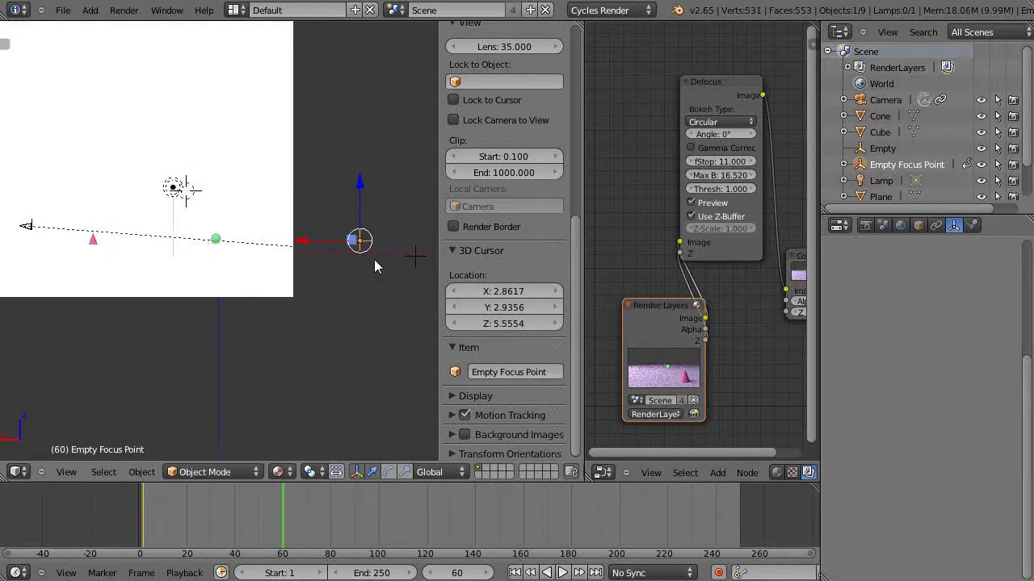
key("g")
key("x")
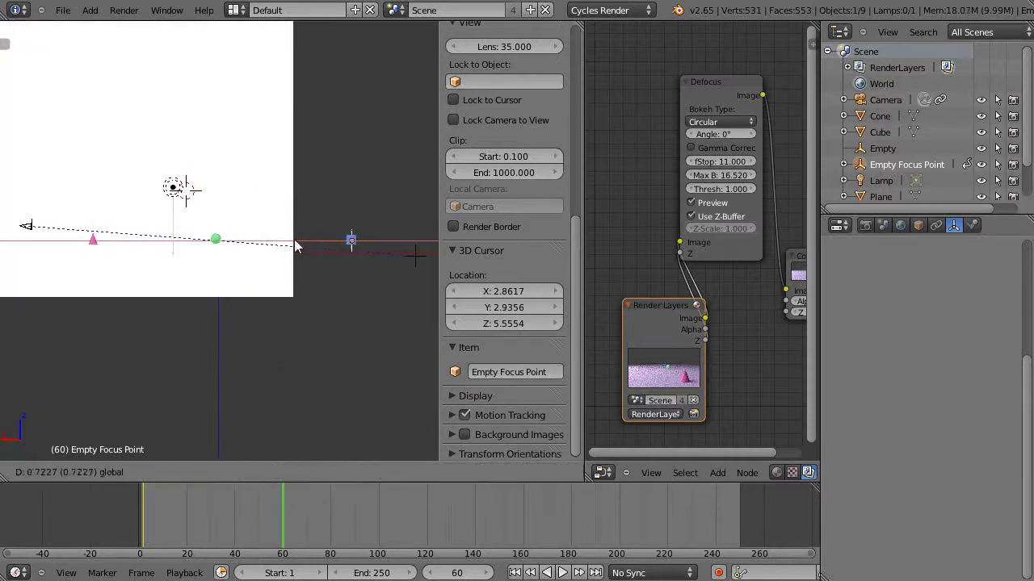
middle_click_drag(299, 307, 421, 289)
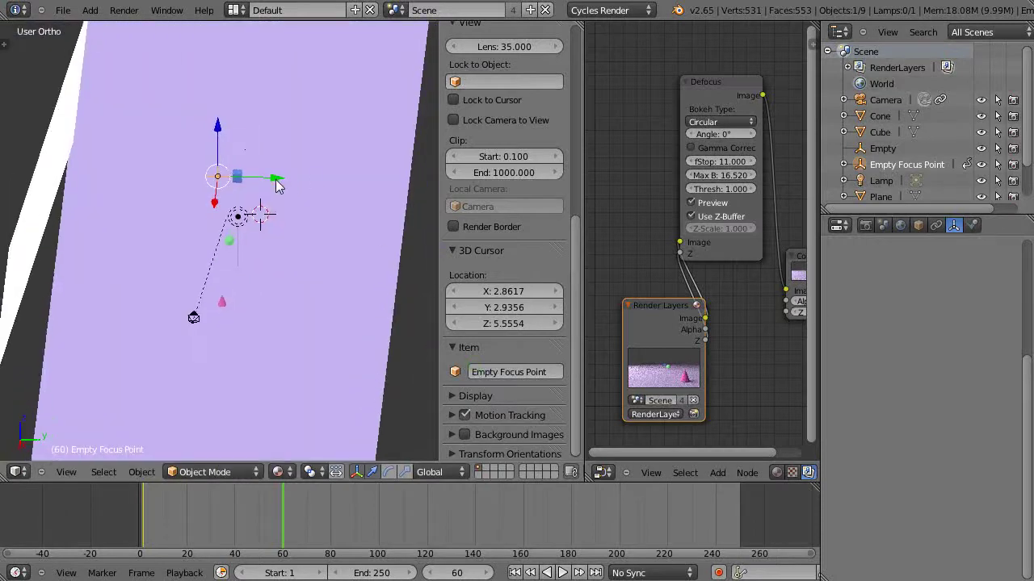
left_click_drag(277, 178, 294, 190)
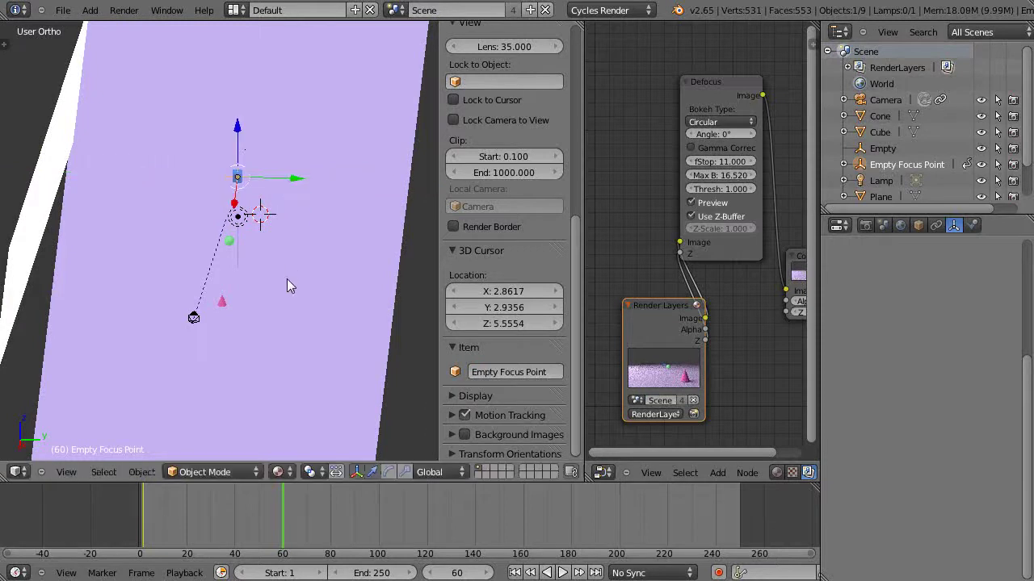
middle_click_drag(334, 363, 372, 331)
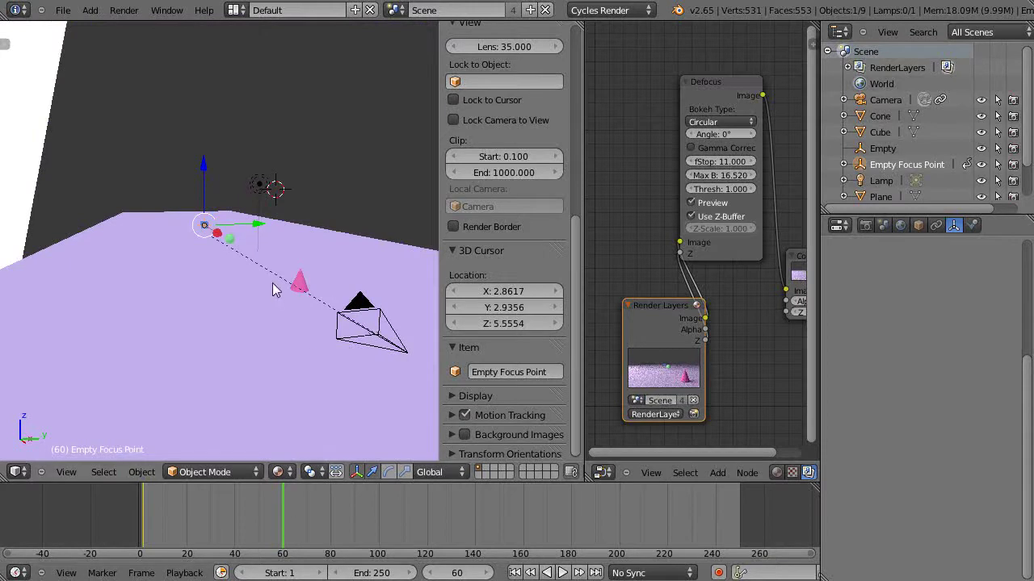
Step: Insert a location keyframe for Empty Focus Point at frame 60, then hide the sidebar
key("i")
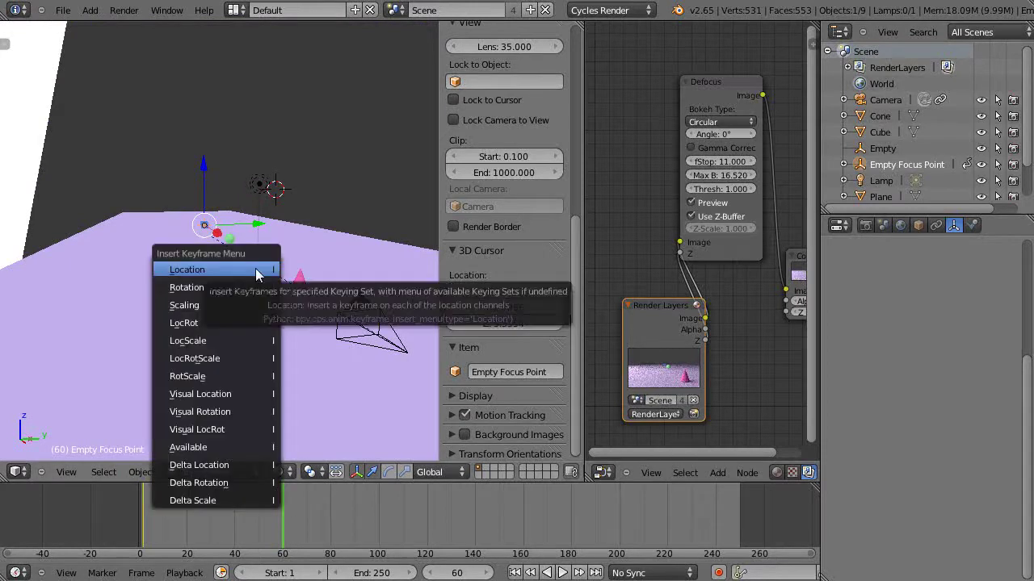
left_click(255, 268)
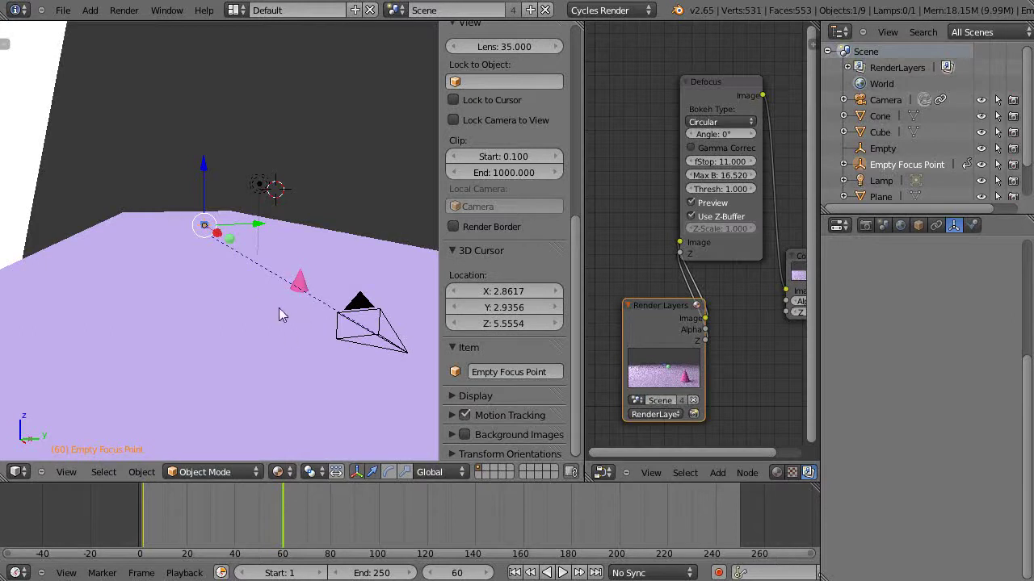
mouse_move(278, 308)
middle_mouse_down()
mouse_move(274, 322)
mouse_move(267, 315)
middle_mouse_up()
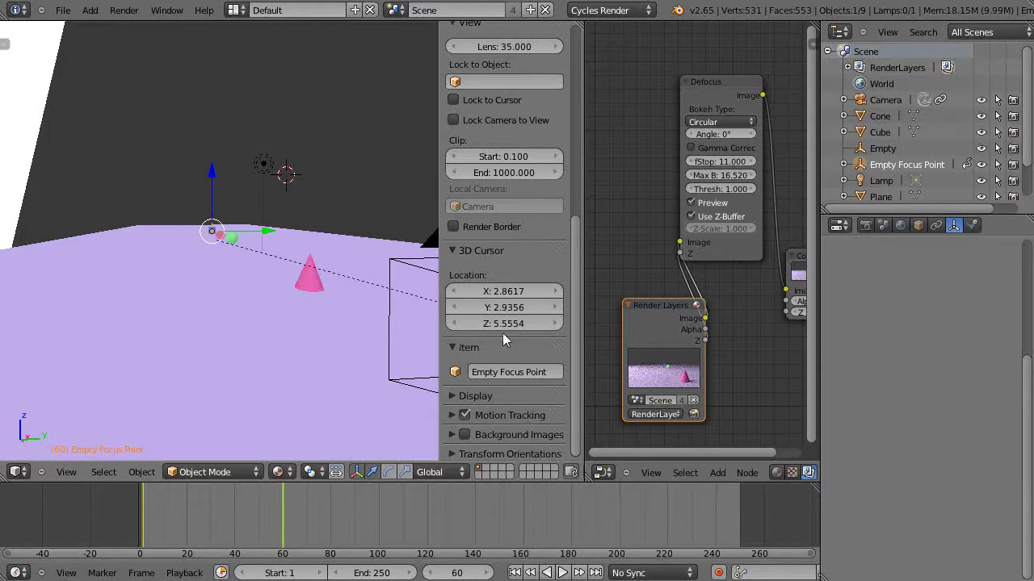
key("n")
scroll(415, 332, "up", 5)
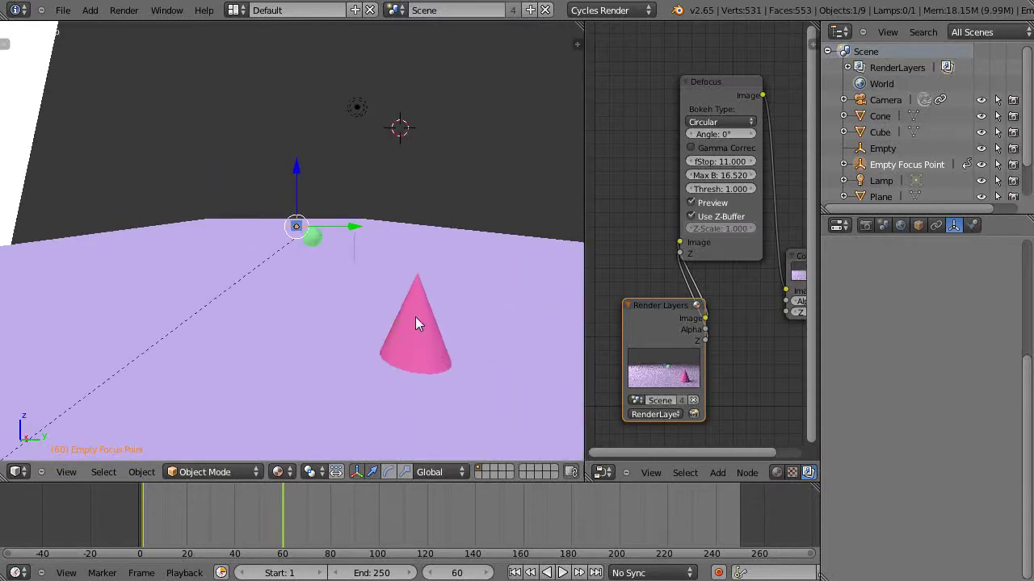
Step: Switch the viewport to Rendered shading and return to frame 2
left_click(276, 473)
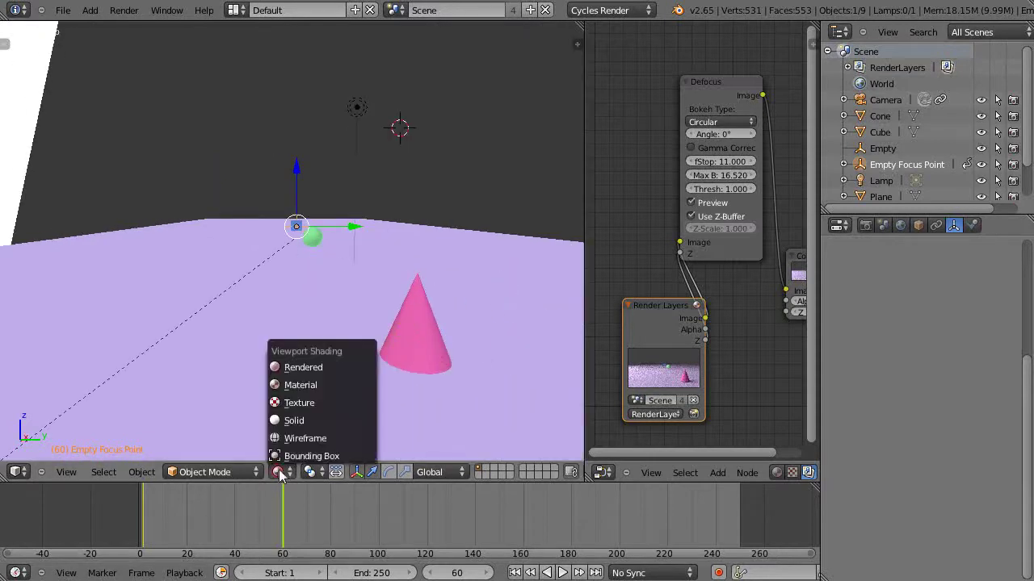
left_click(294, 367)
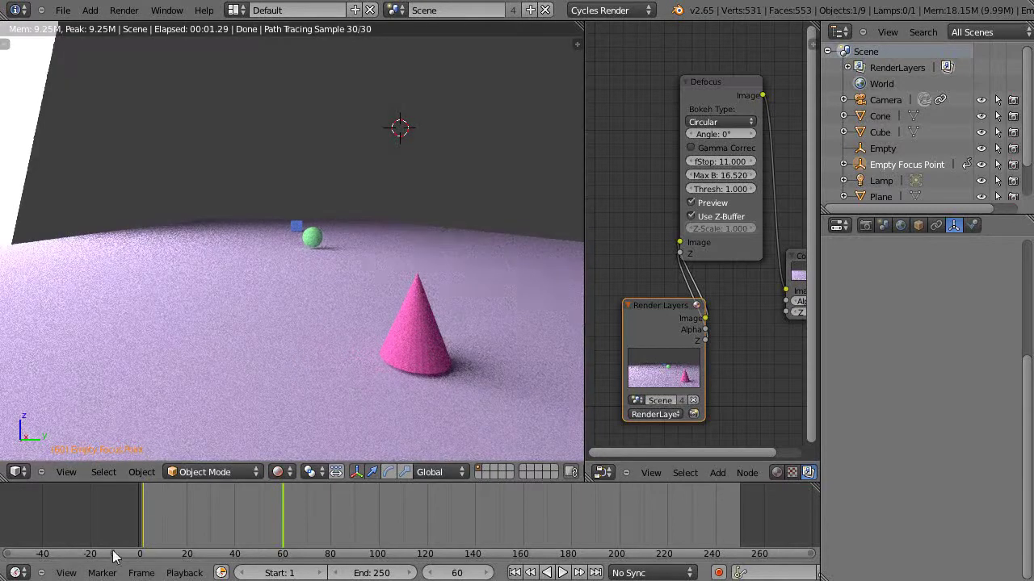
left_click(143, 519)
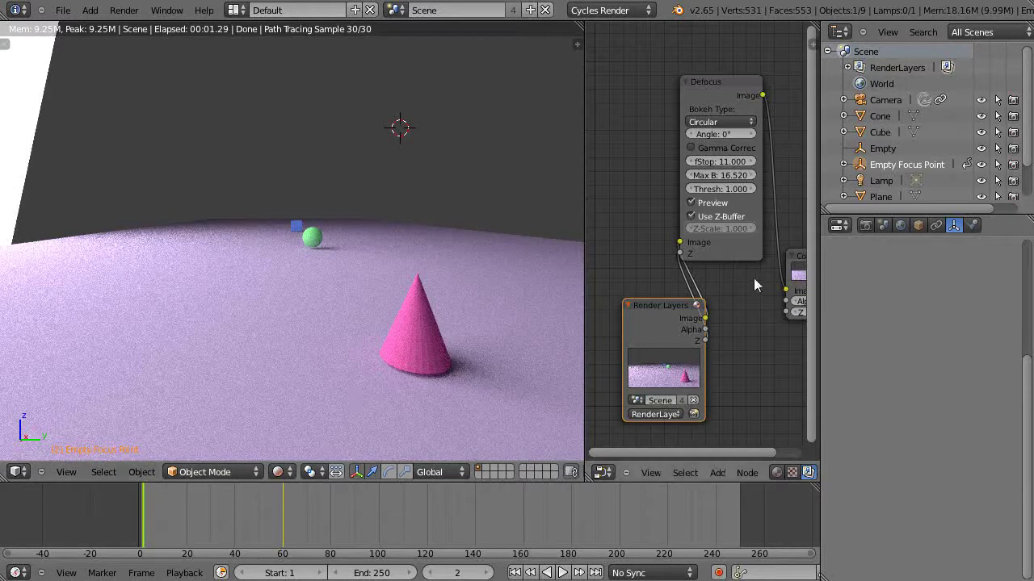
Step: Set the Defocus node's fStop to 2.8 and render frame 2 with F12
left_click(884, 99)
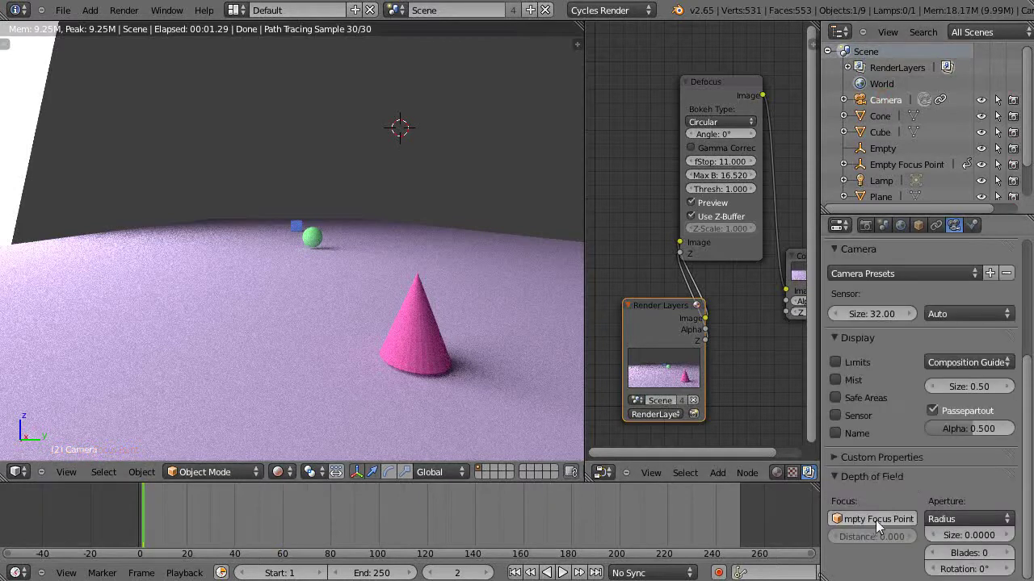
left_click(723, 163)
type("2")
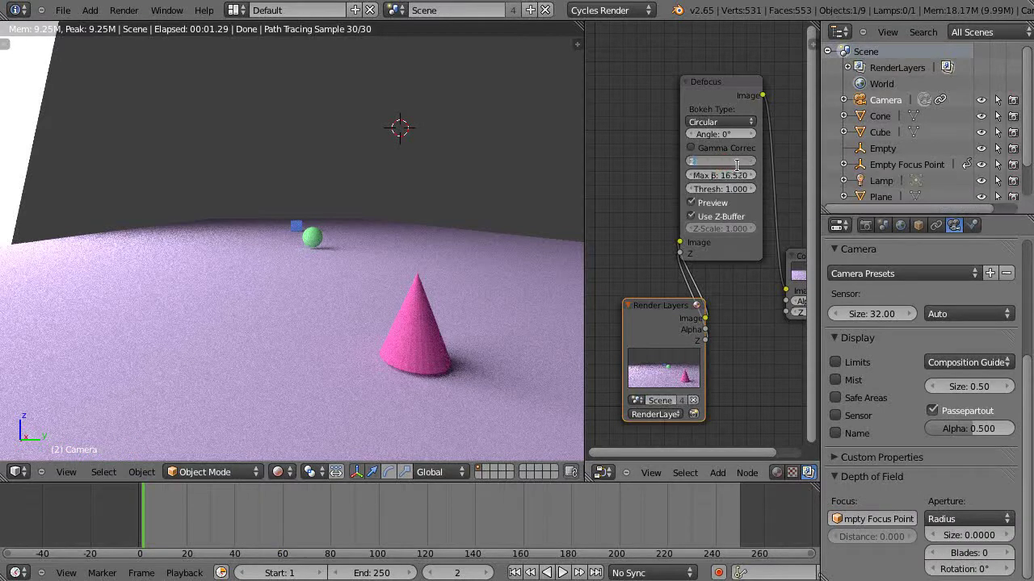
type(".3")
key("Return")
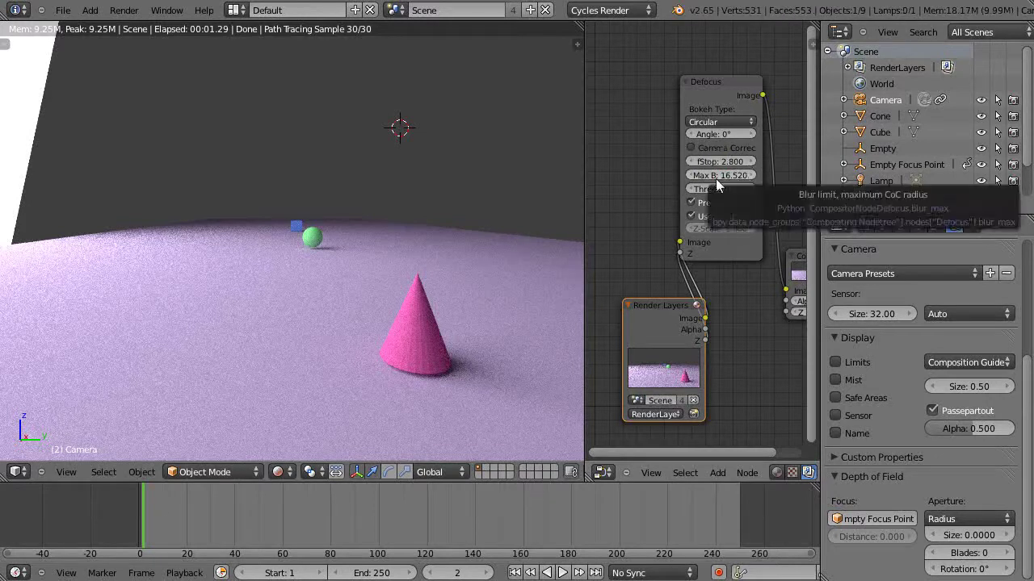
key("F12")
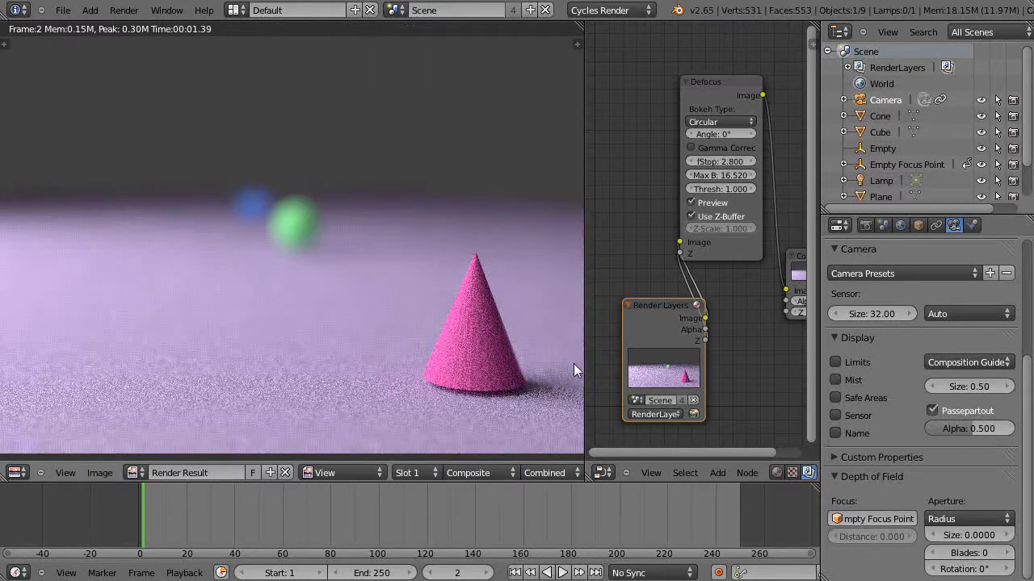
Step: Scrub the render through frames 60, 31, 22, 12, 7 and 14, ending with the cone in focus
left_click(281, 540)
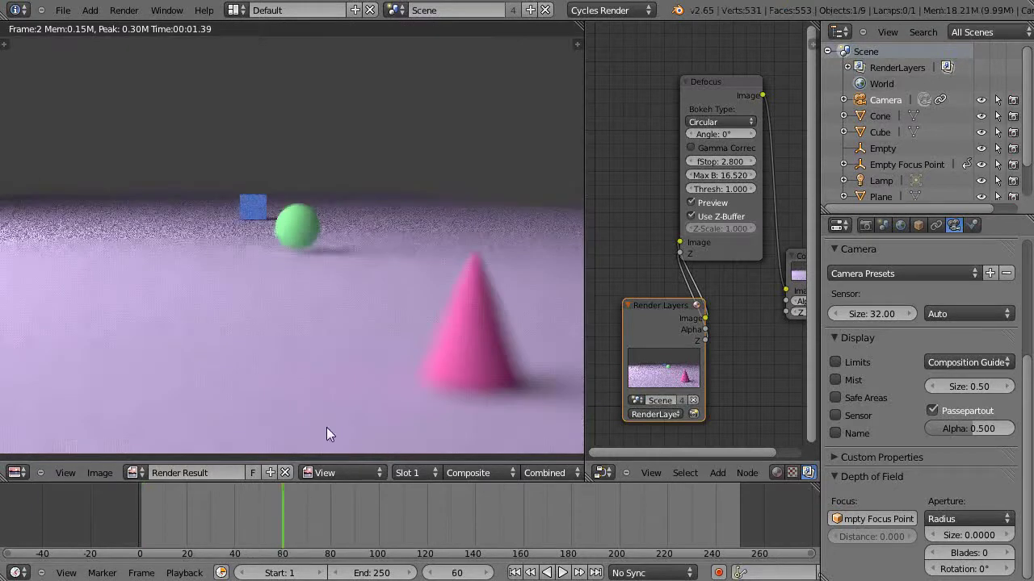
left_click(213, 520)
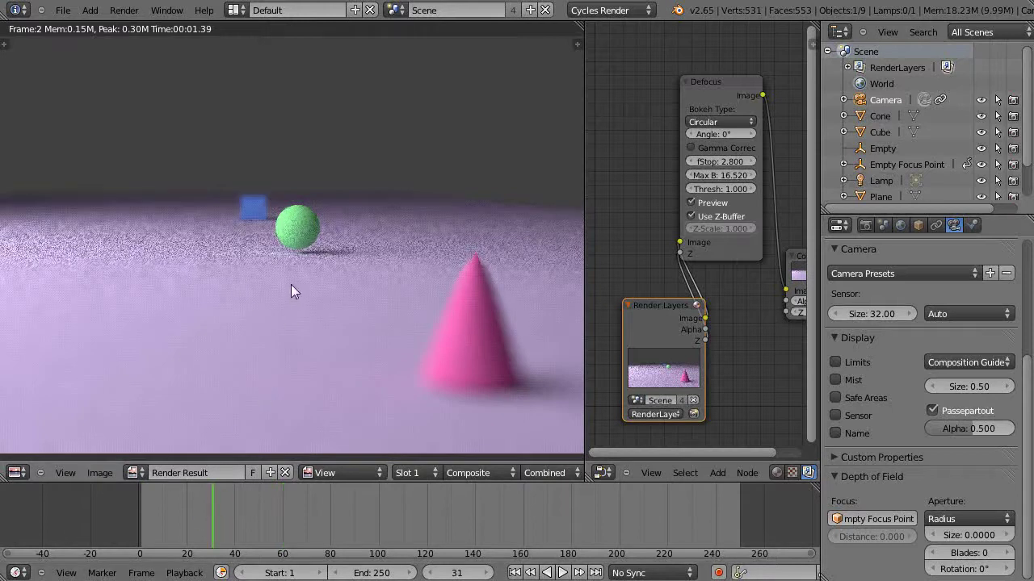
left_click(190, 528)
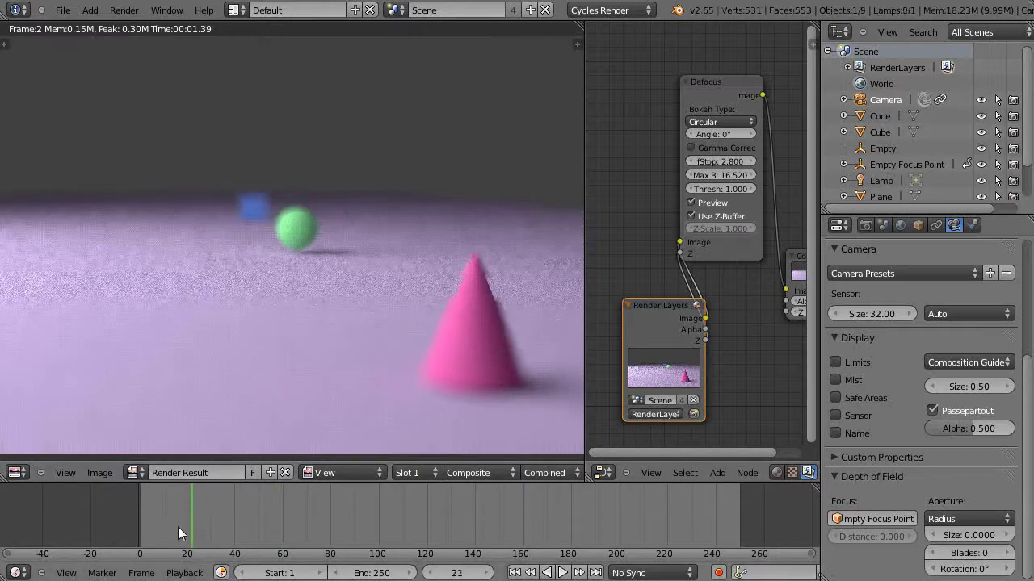
left_click(167, 529)
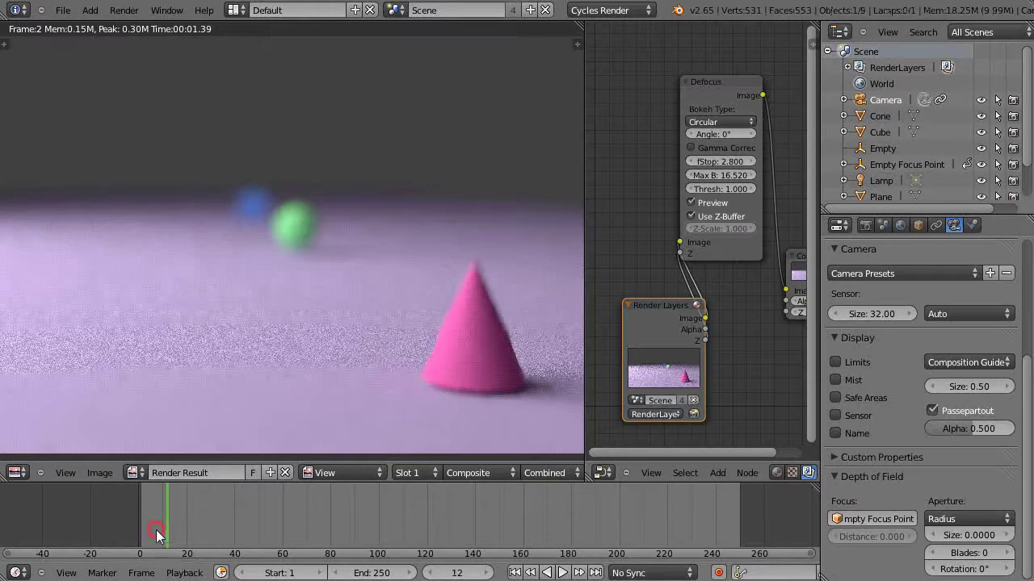
left_click(156, 529)
left_click(171, 526)
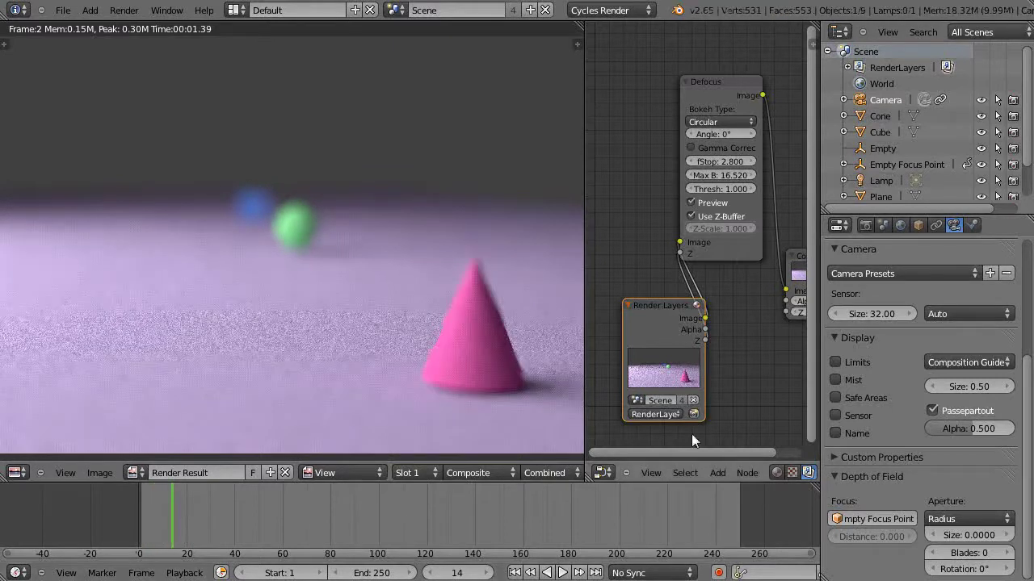
Step: Lower the Cycles viewport preview samples from 30 to 10
left_click(864, 225)
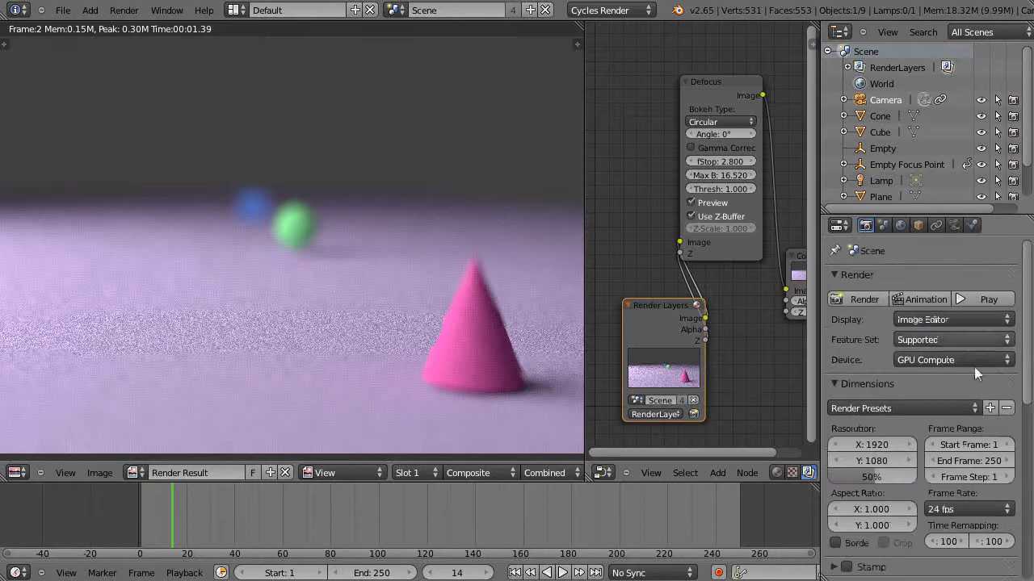
scroll(1024, 341, "down", 5)
scroll(1022, 340, "down", 3)
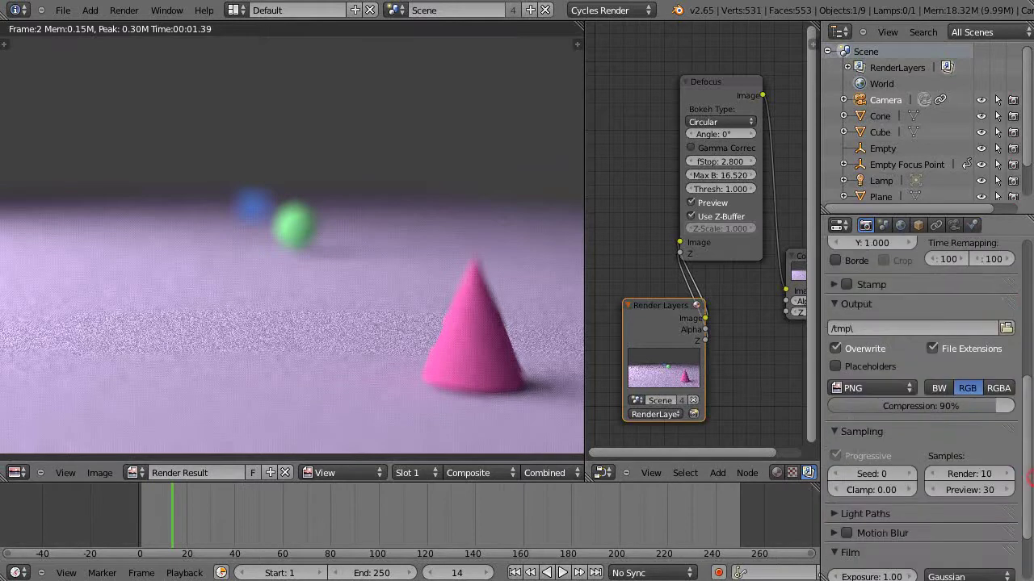
left_click(979, 490)
type("30")
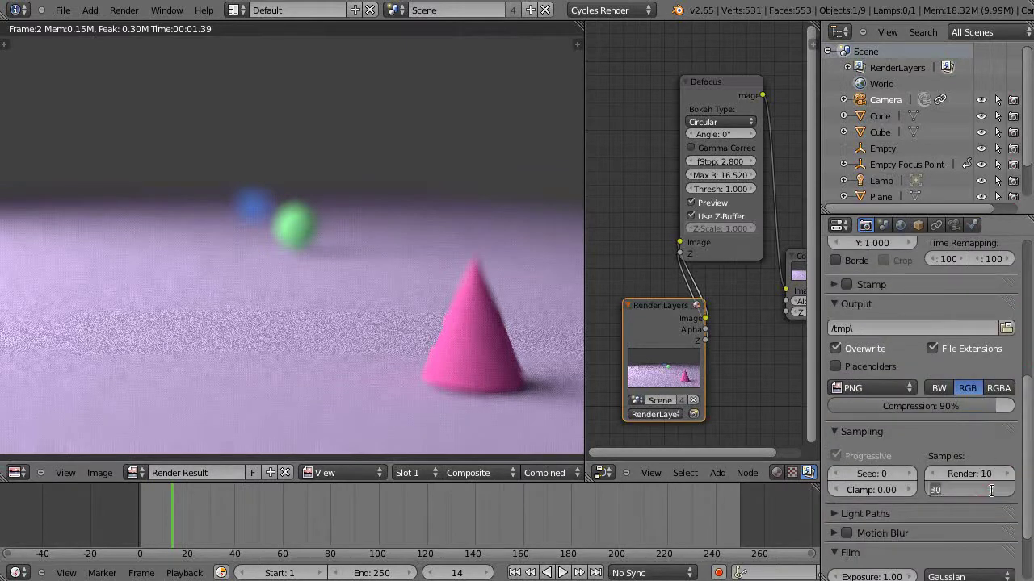
key("BackSpace")
key("BackSpace")
type("10")
key("Return")
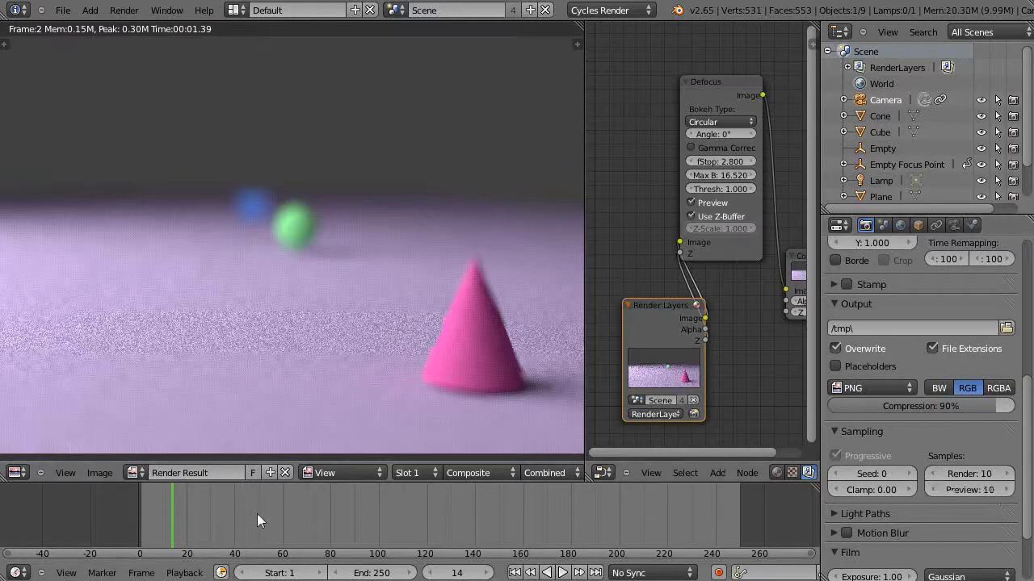
Step: Play the focus animation from frame 0, then restore preview samples to 30 at frame 0
left_click(139, 515)
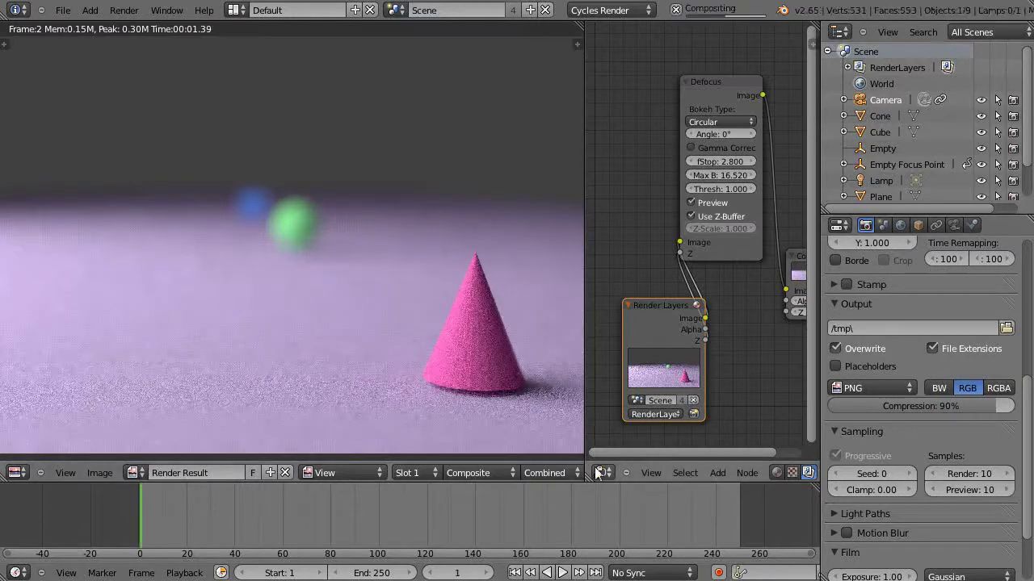
key("alt+a")
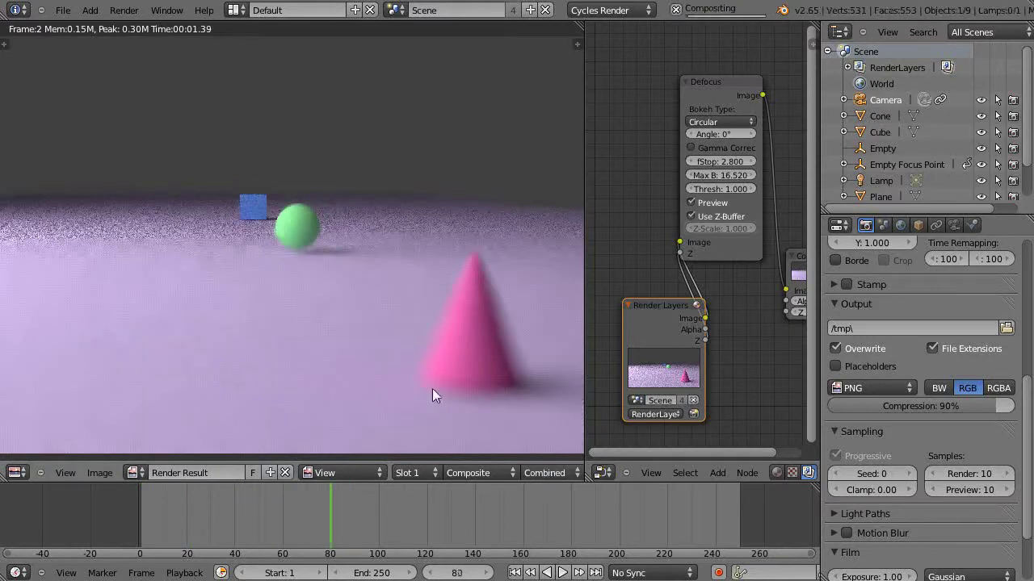
key("Left")
key("Left")
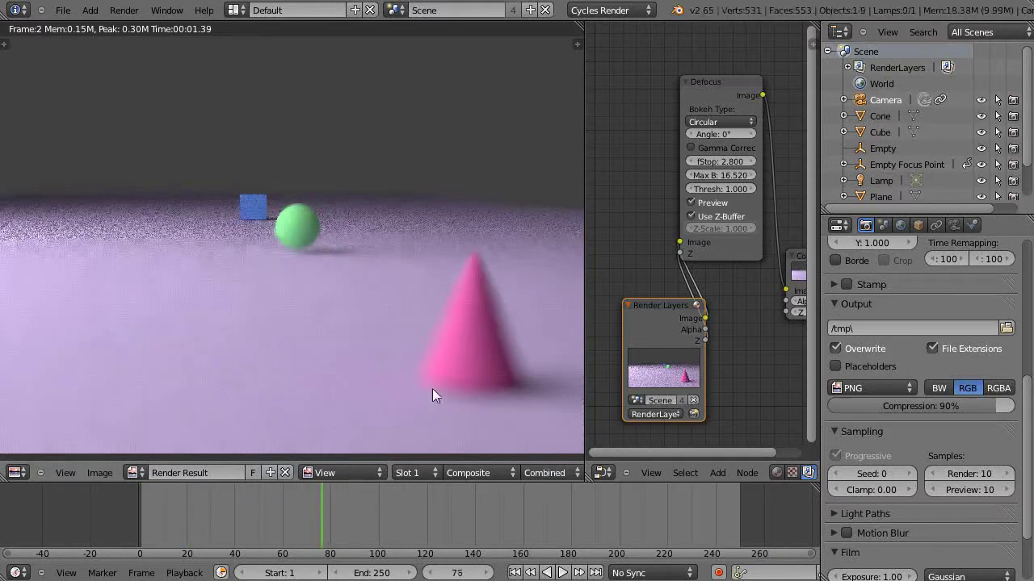
left_click(139, 520)
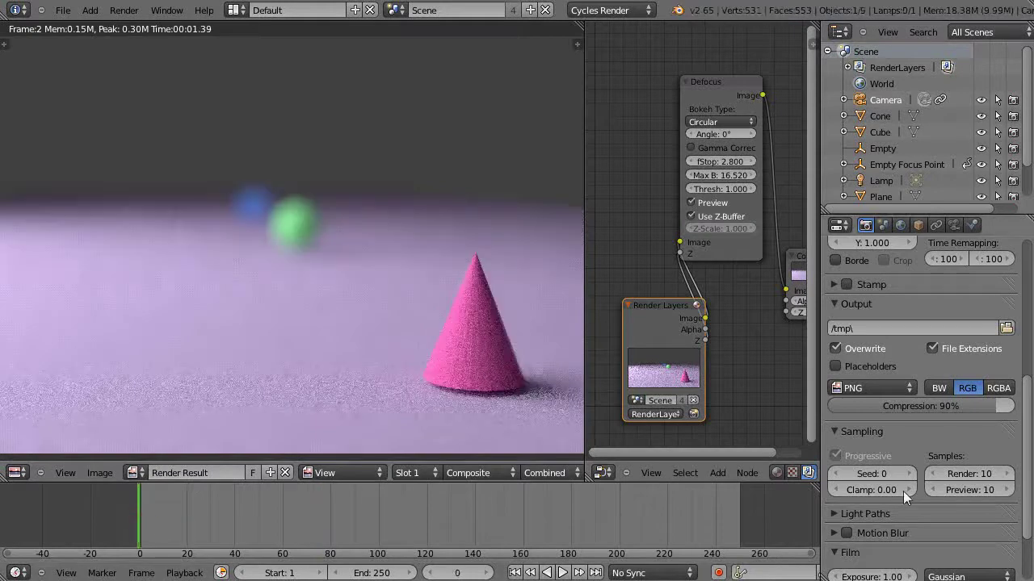
left_click(961, 491)
type("30")
key("Return")
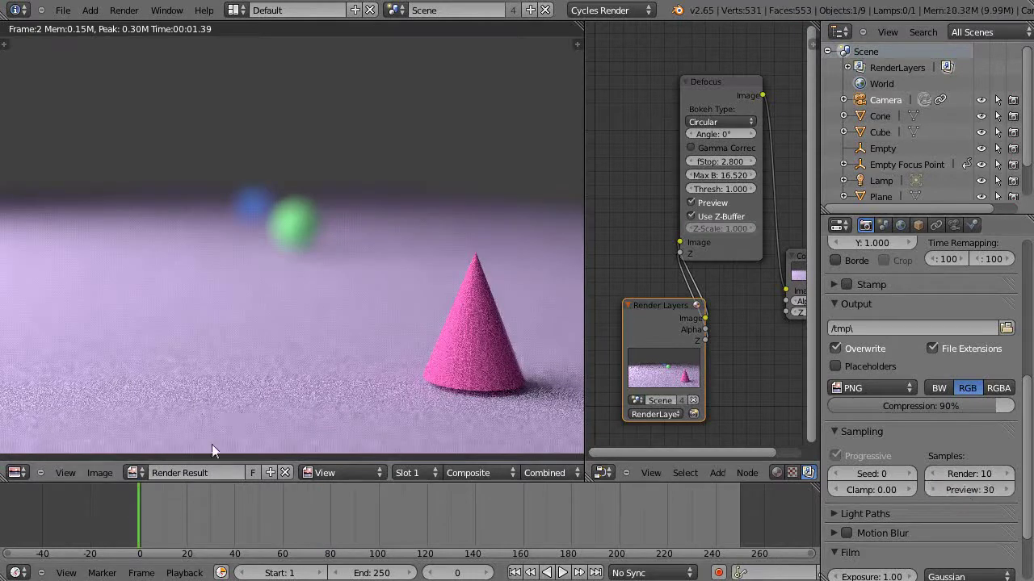
Step: Step through frames 12, 31 and 56 to frame 71, where the cube and sphere are sharp
left_click(167, 519)
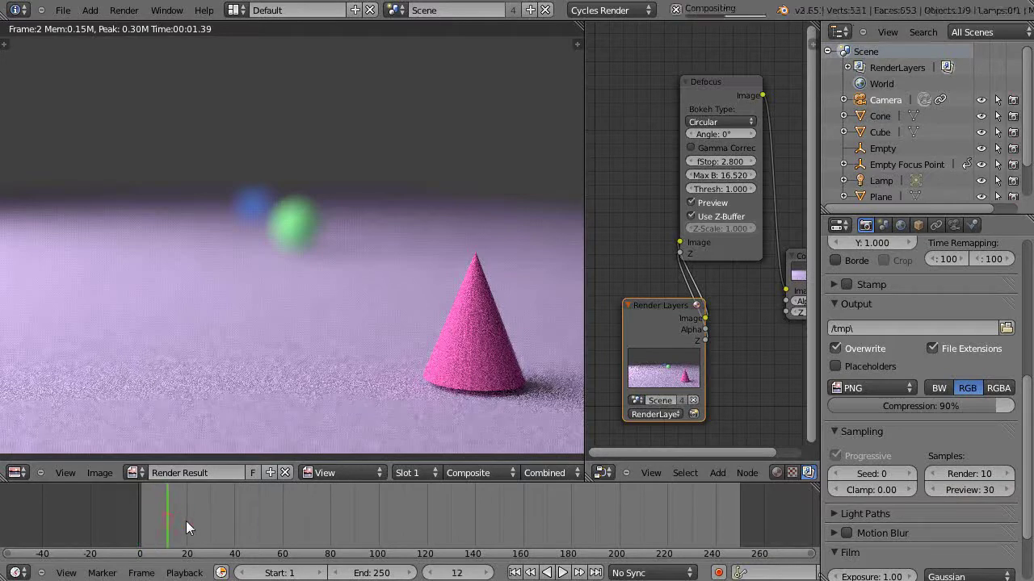
left_click(212, 523)
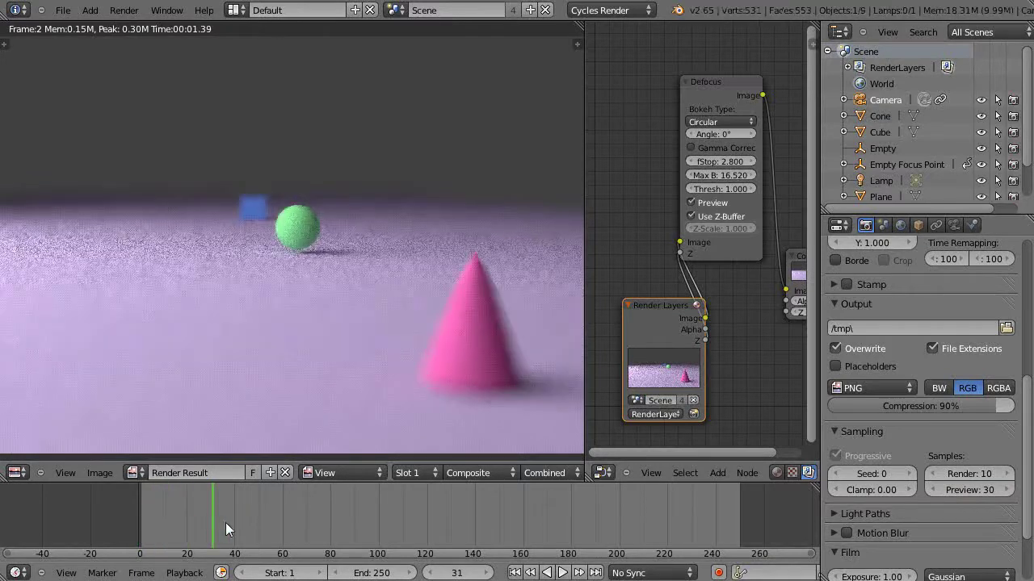
left_click(270, 527)
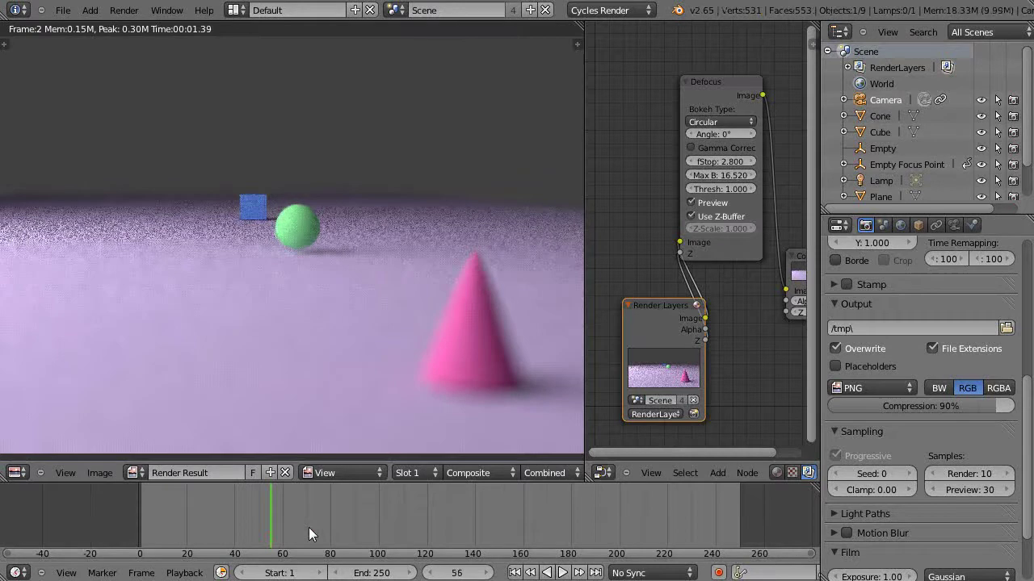
left_click(309, 527)
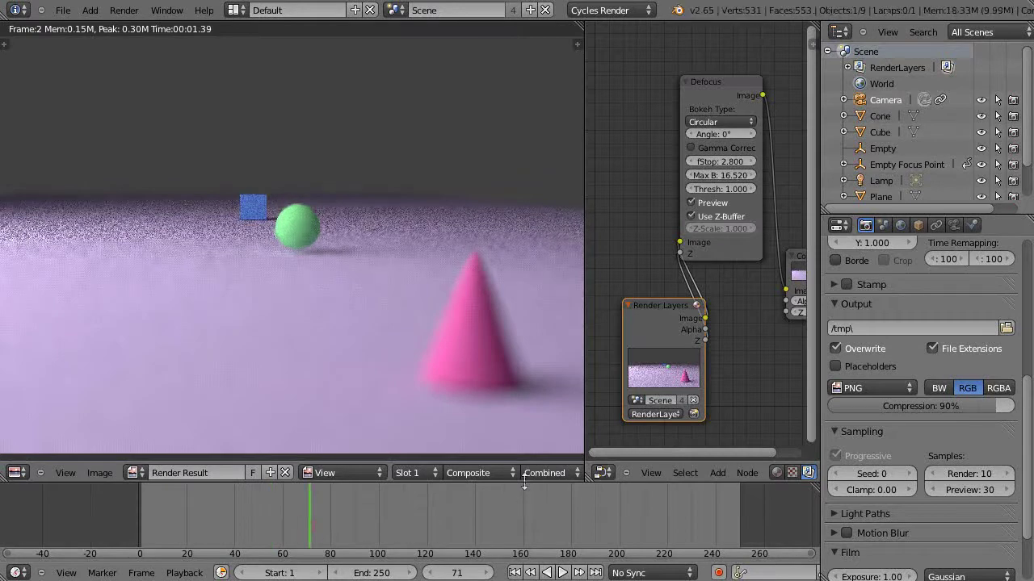